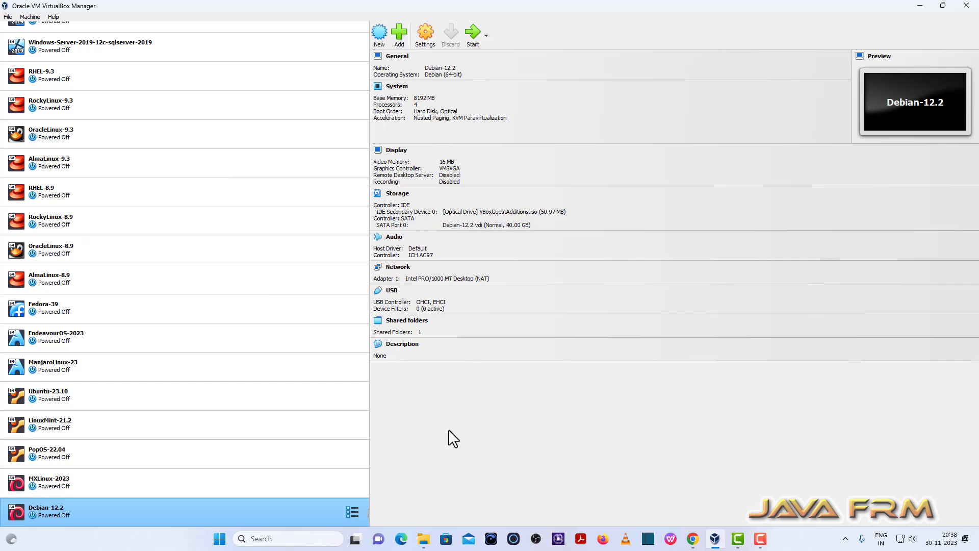
Check the VirtualBox version information from the Help menu
left_click(54, 17)
left_click(86, 101)
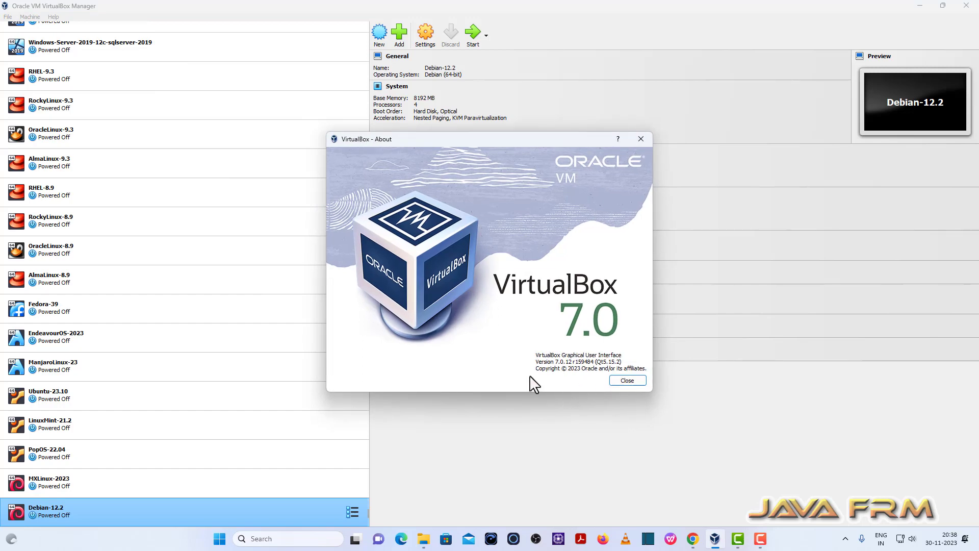
left_click(636, 384)
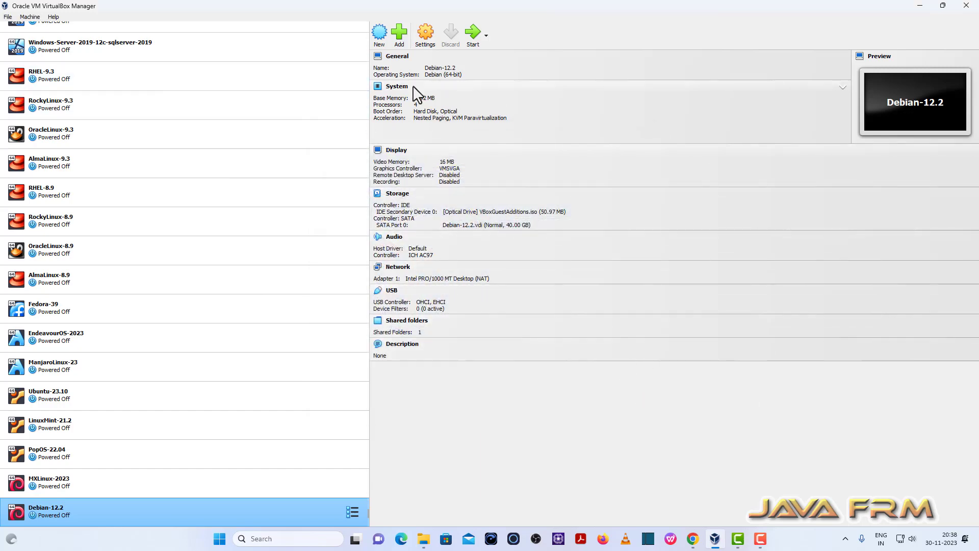
Start a new VM named ZorinOS-16 with its machine folder set to E:\VirtualBox-VMs
left_click(380, 35)
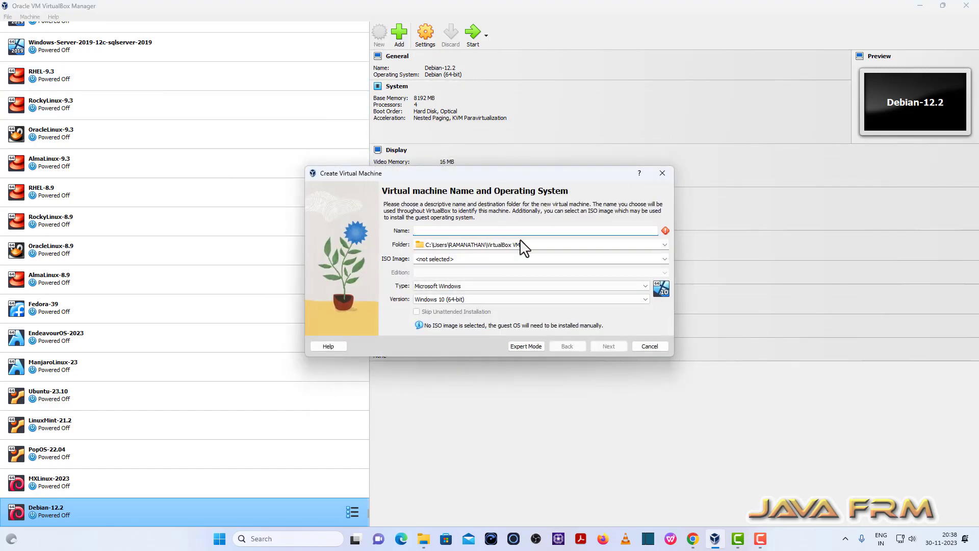
type("Zori")
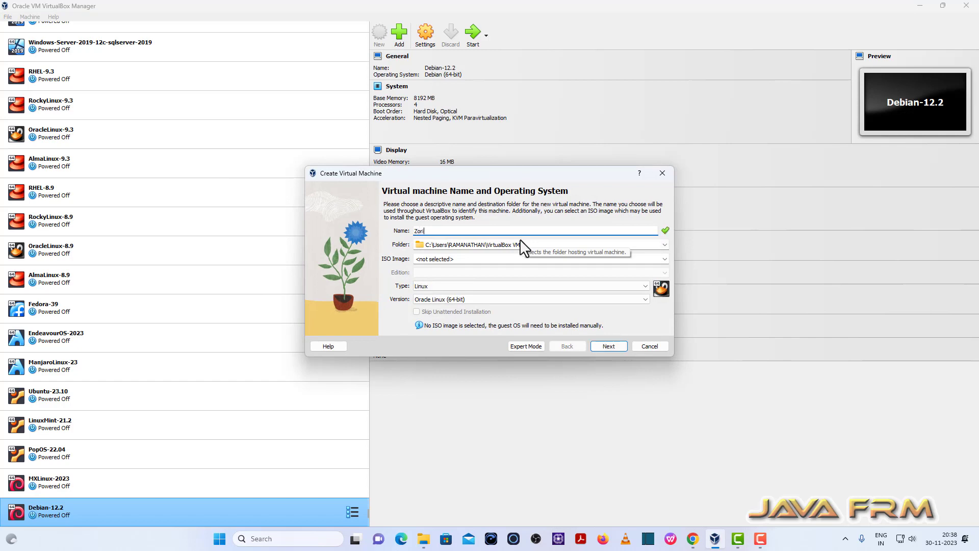
type("nOS-16")
left_click(665, 245)
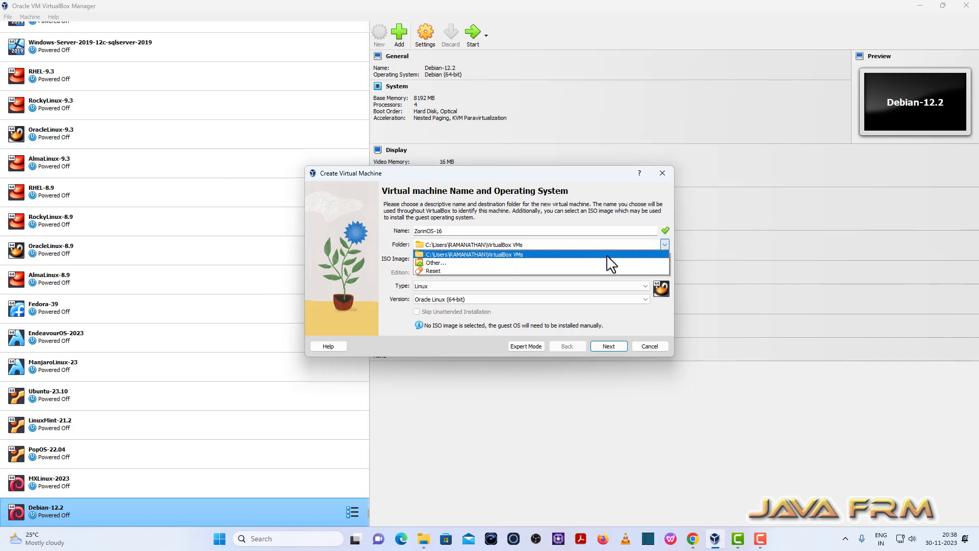
left_click(442, 263)
scroll(380, 378, "down", 5)
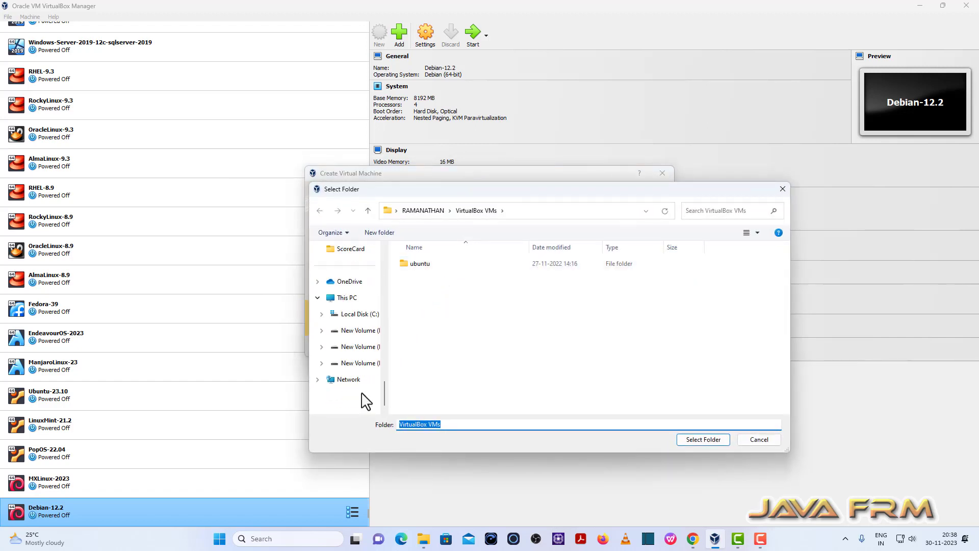
left_click(366, 351)
scroll(448, 392, "down", 1)
left_click(459, 392)
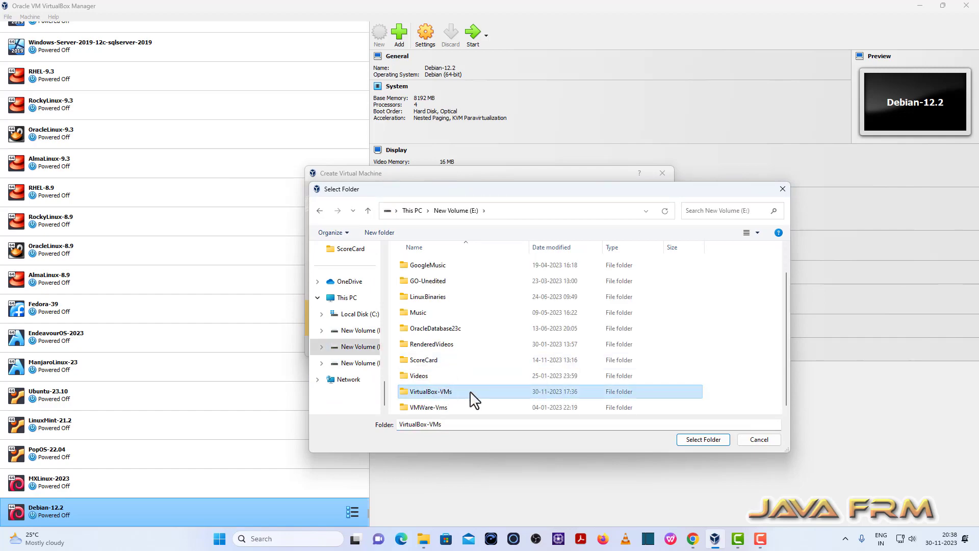
left_click(710, 438)
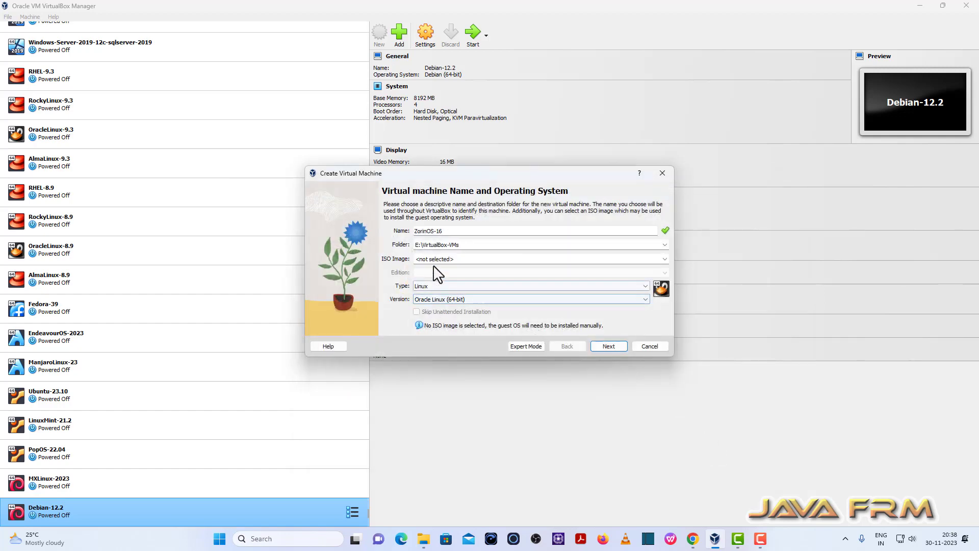
Attach Zorin-OS-16.3-Core-64-bit.iso as the installation image
left_click(664, 259)
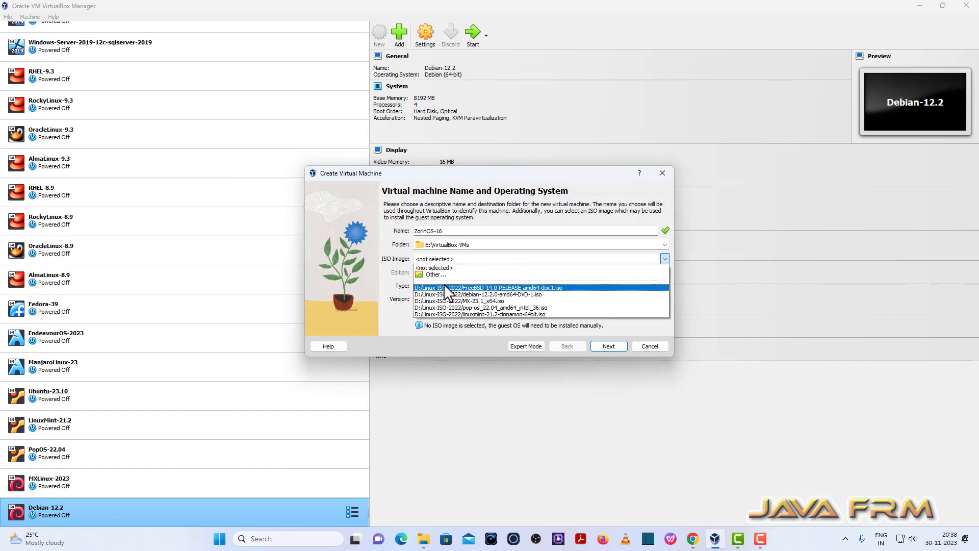
left_click(431, 274)
scroll(441, 367, "down", 10)
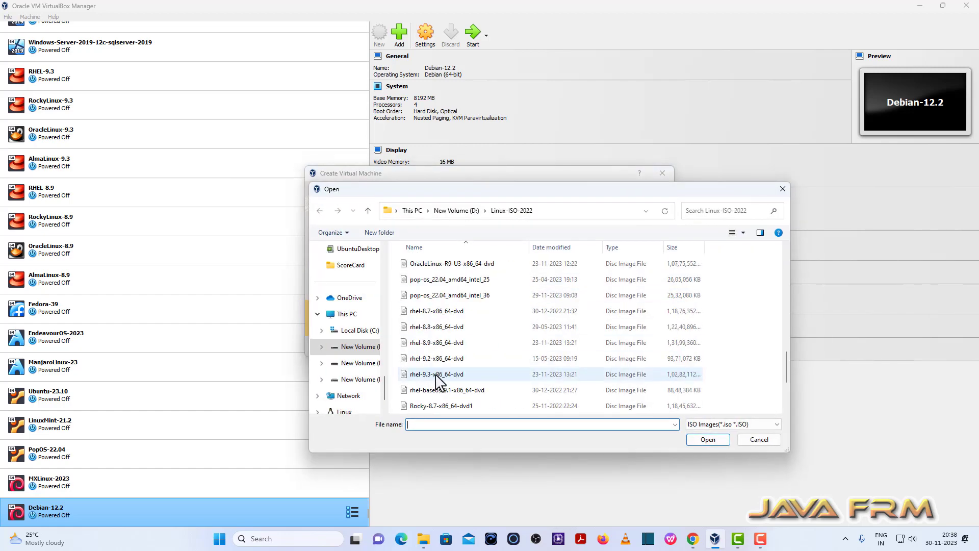
left_click(448, 407)
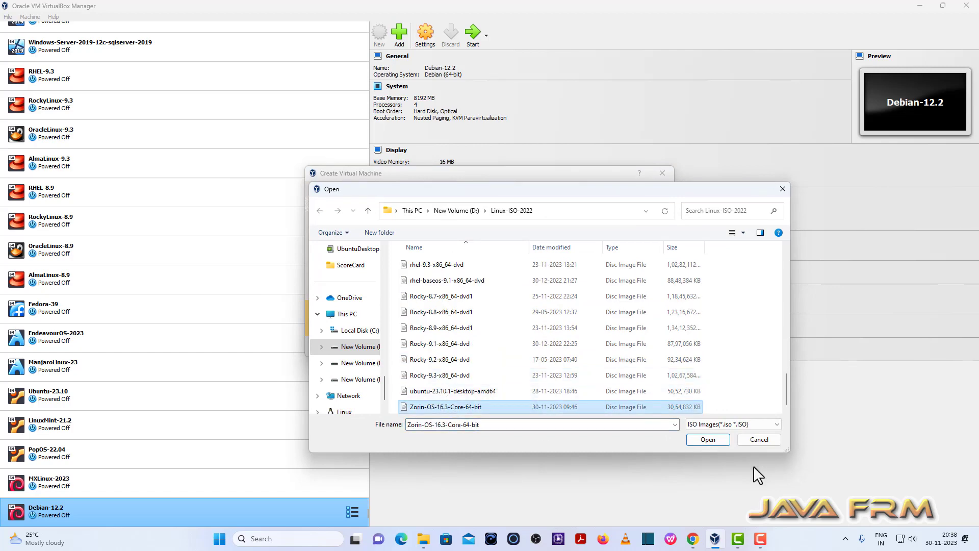
left_click(707, 439)
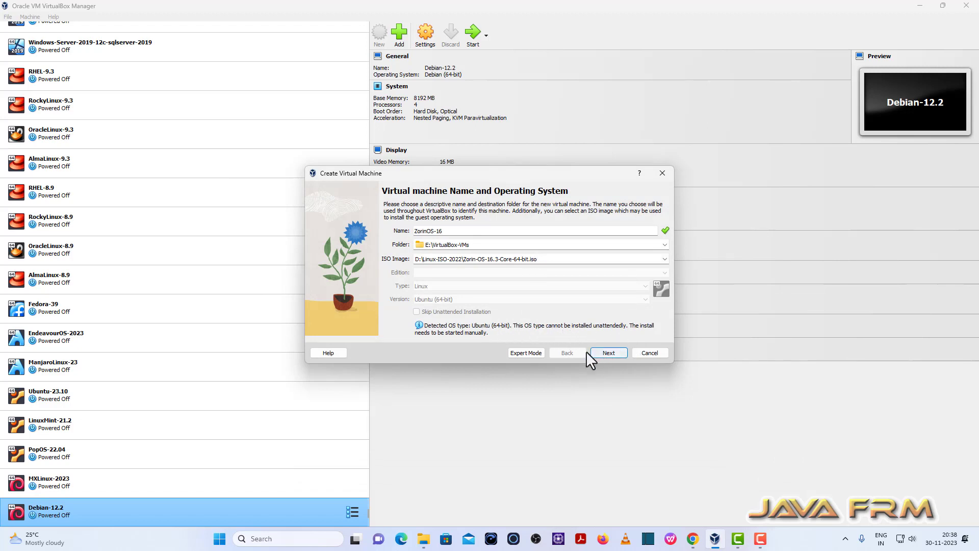
Dismiss the machine folder warning, rename the VM to ZorinOS-16.3, and continue
left_click(609, 355)
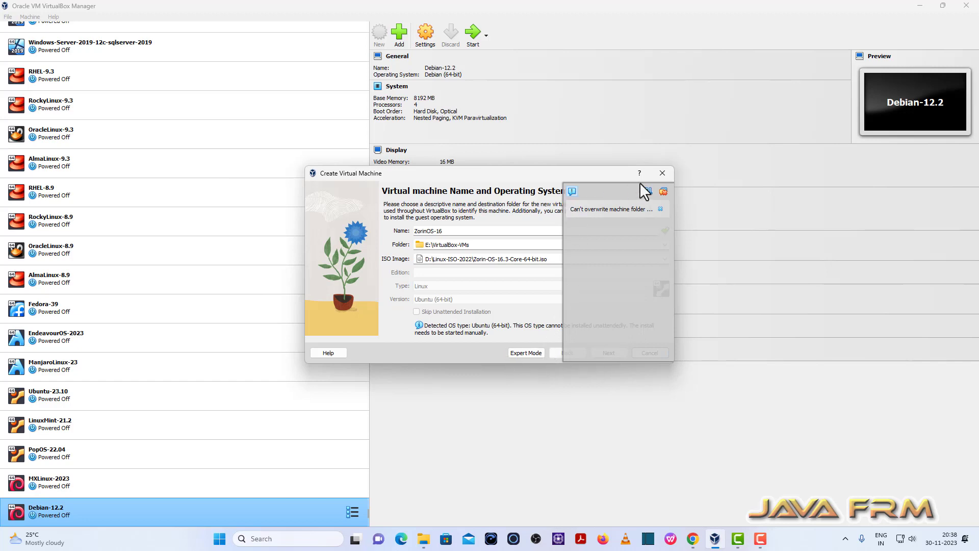
left_click(663, 193)
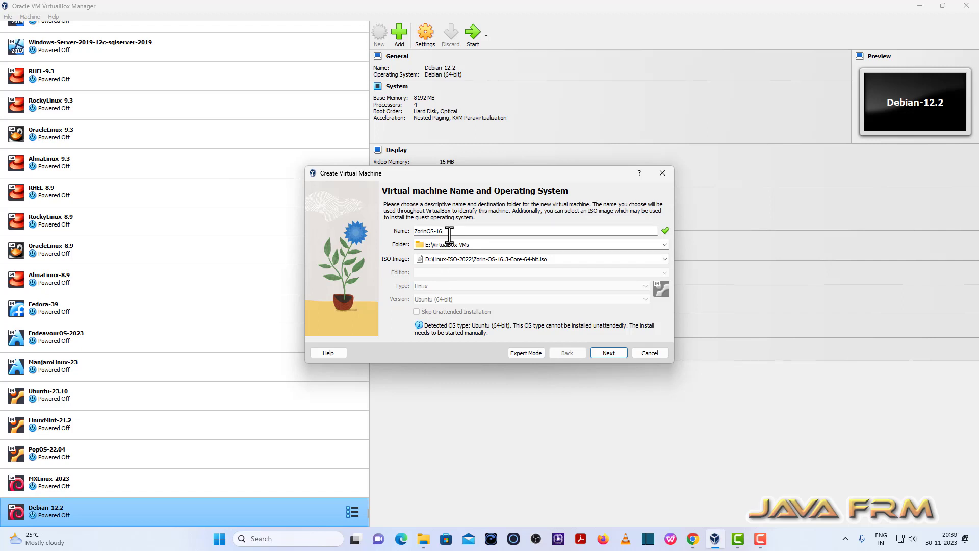
type("3")
left_click(609, 357)
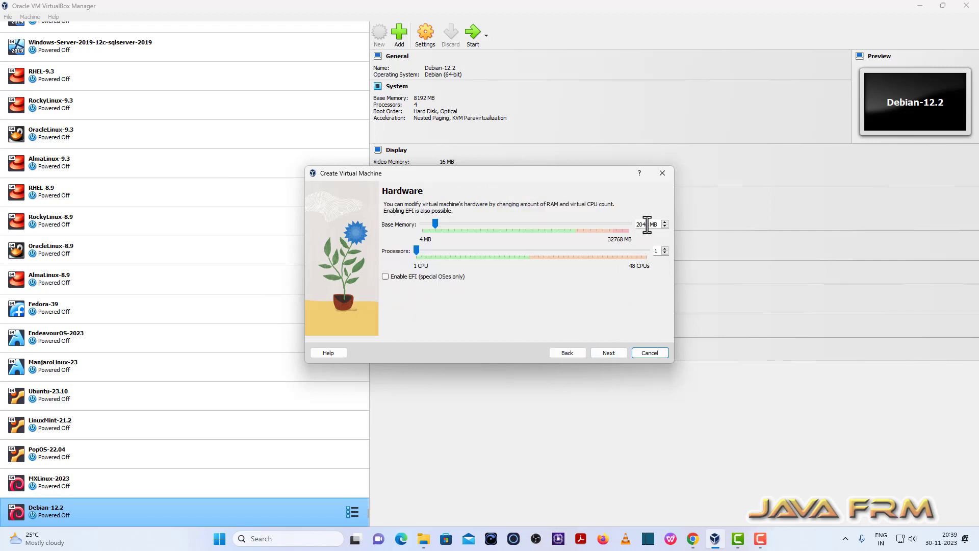
Set base memory to 8192 MB and processors to 4
double_click(648, 225)
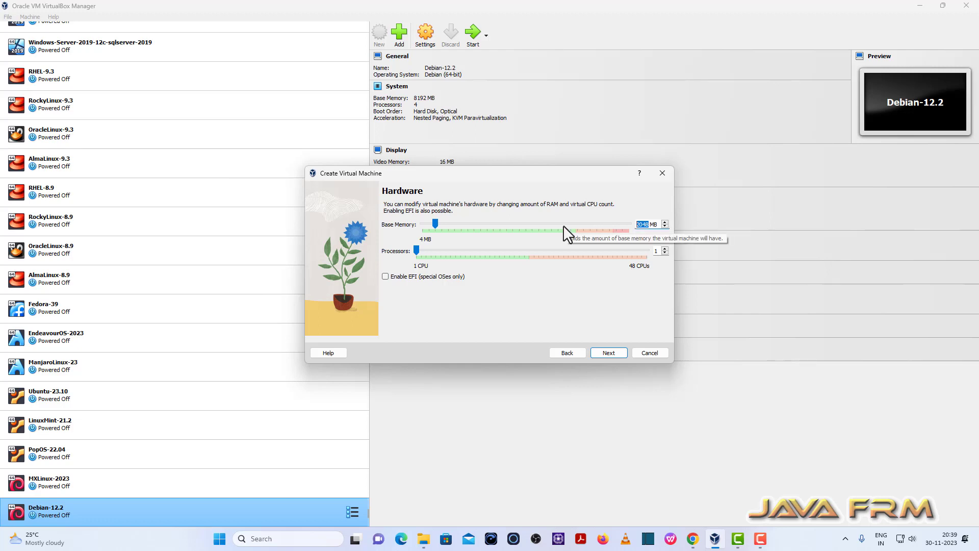
type("8192")
left_click(665, 248)
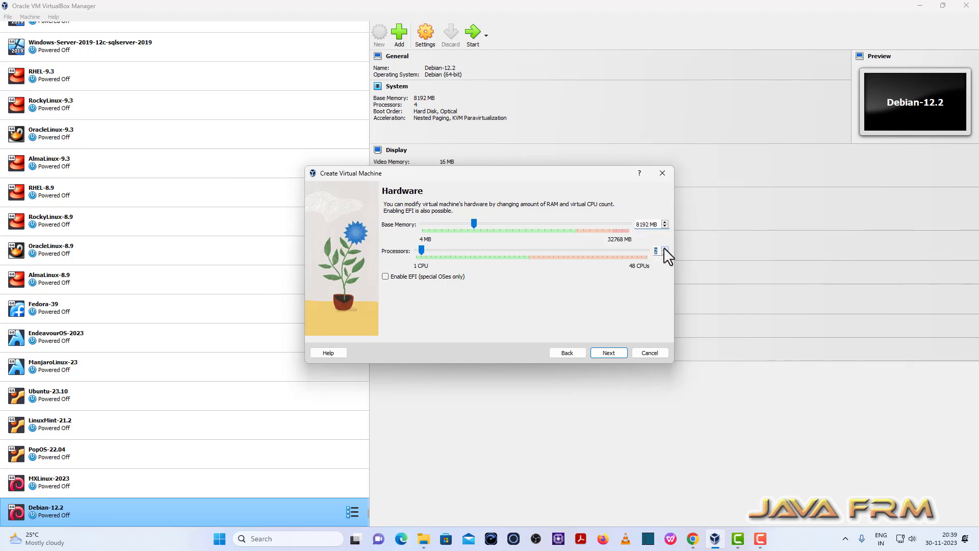
left_click(665, 249)
left_click(665, 248)
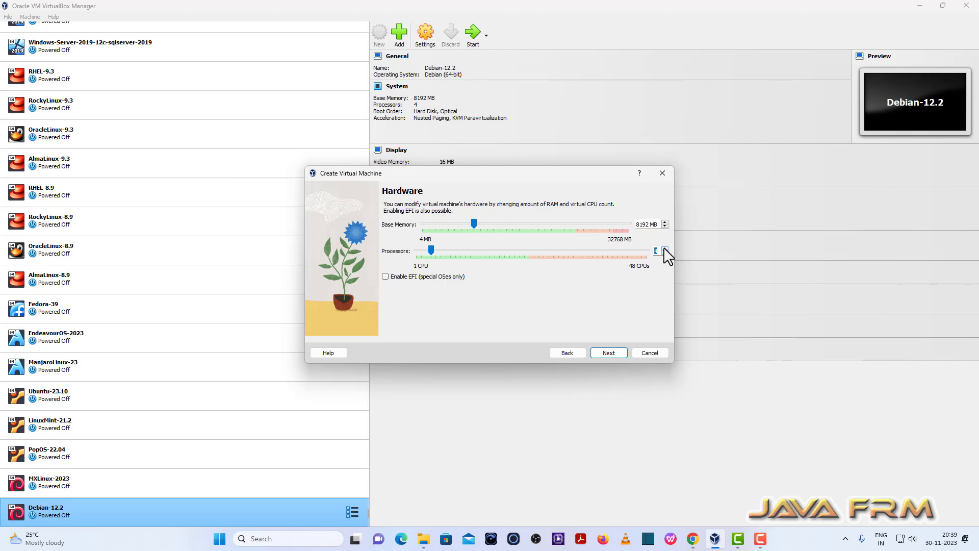
Set the virtual hard disk size to 40 GB
left_click(609, 353)
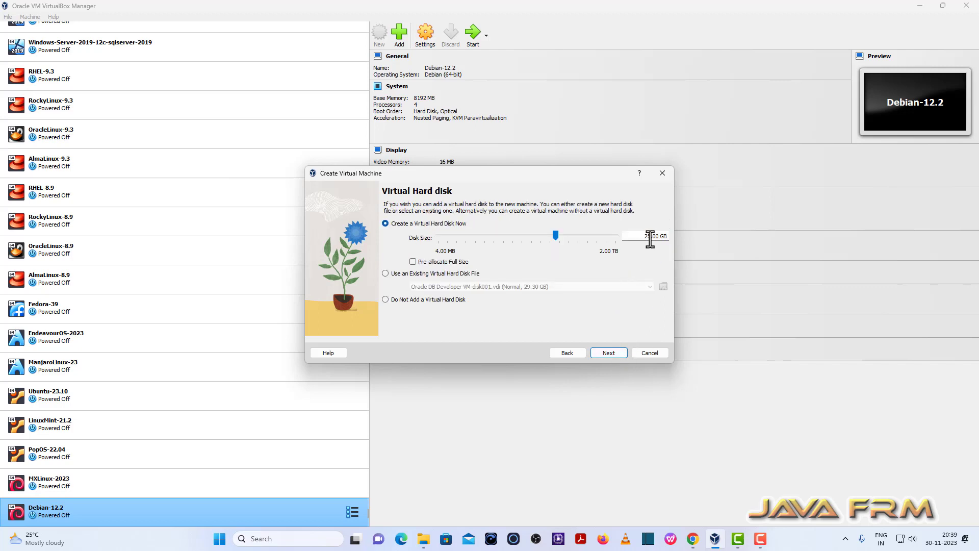
left_click_drag(651, 238, 610, 239)
type("40")
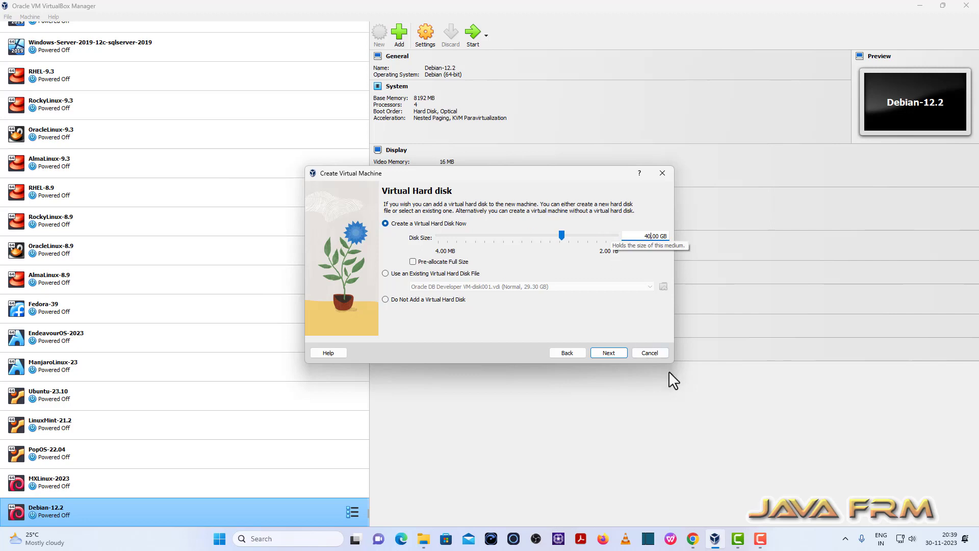
left_click(614, 352)
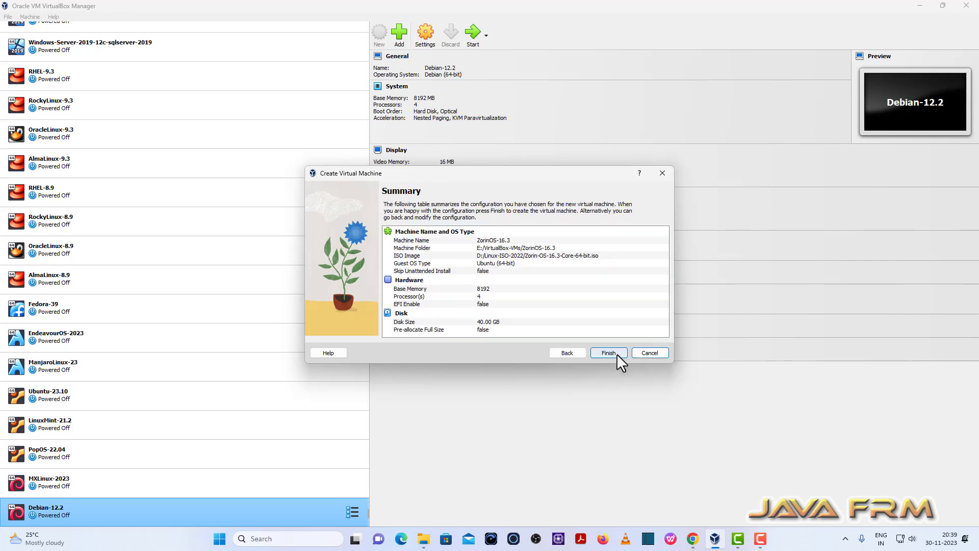
Create ZorinOS-16.3 and set boot order to Optical then Hard Disk, Floppy unchecked
left_click(616, 353)
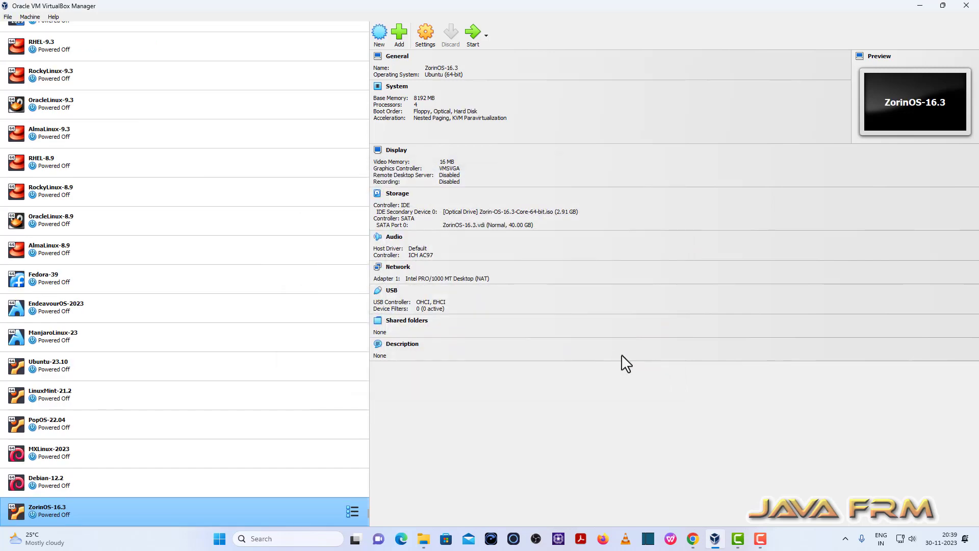
left_click(424, 35)
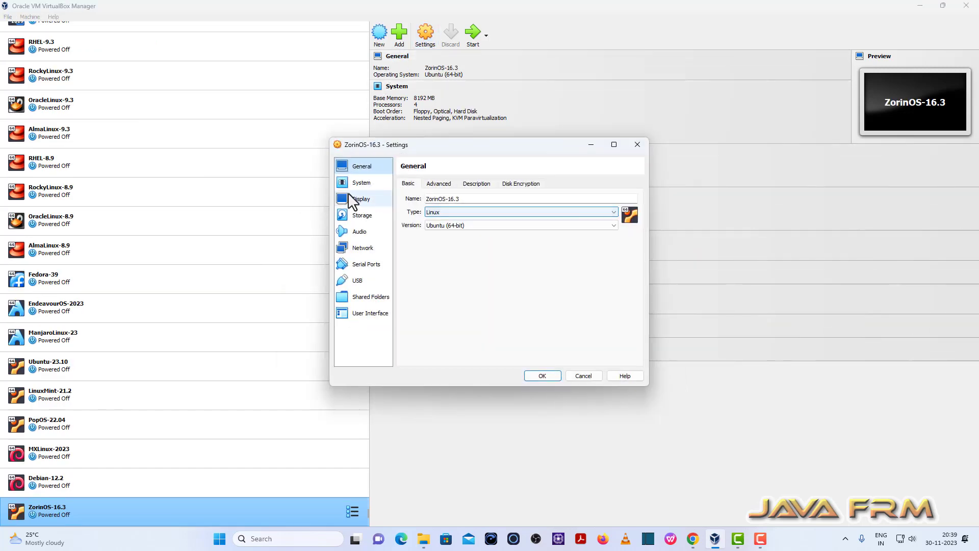
left_click(361, 182)
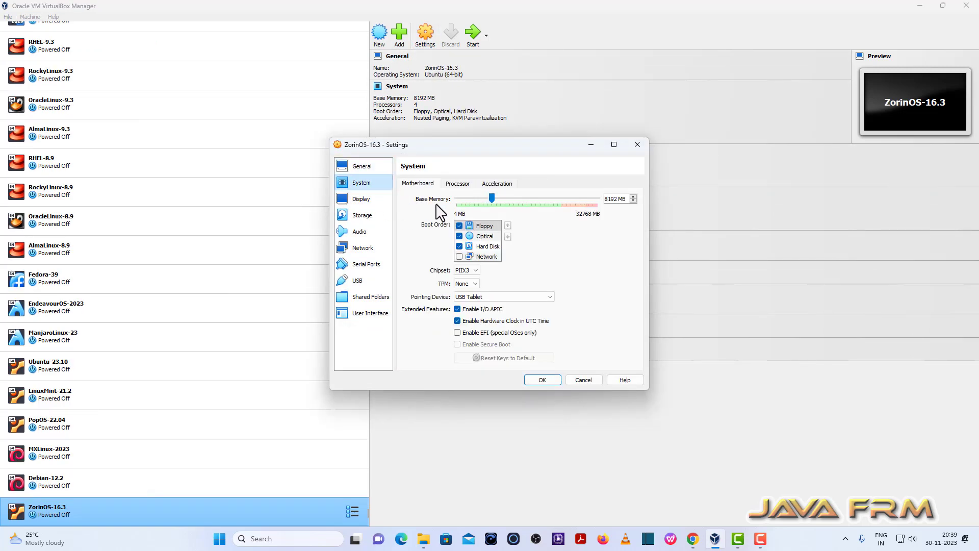
left_click(459, 226)
left_click(485, 236)
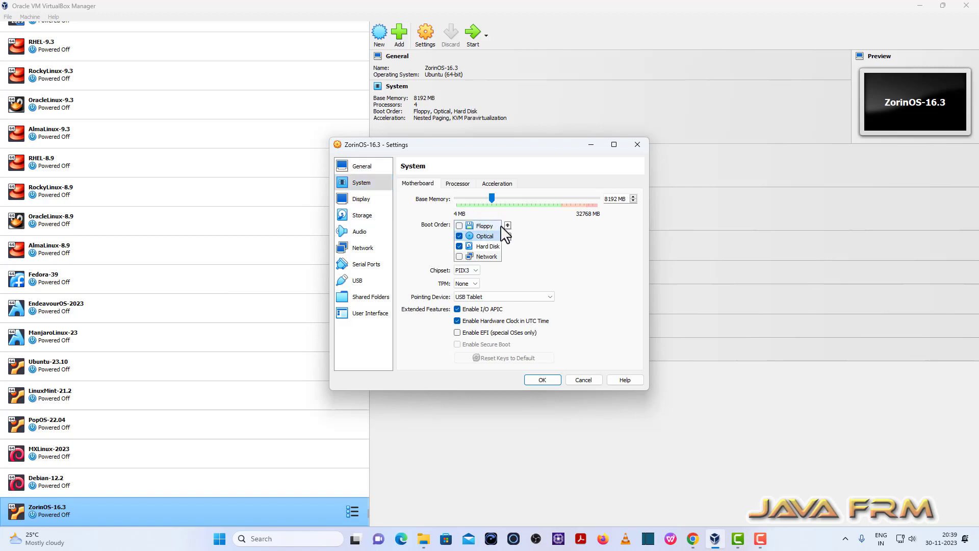
left_click(508, 225)
left_click(487, 246)
left_click(508, 224)
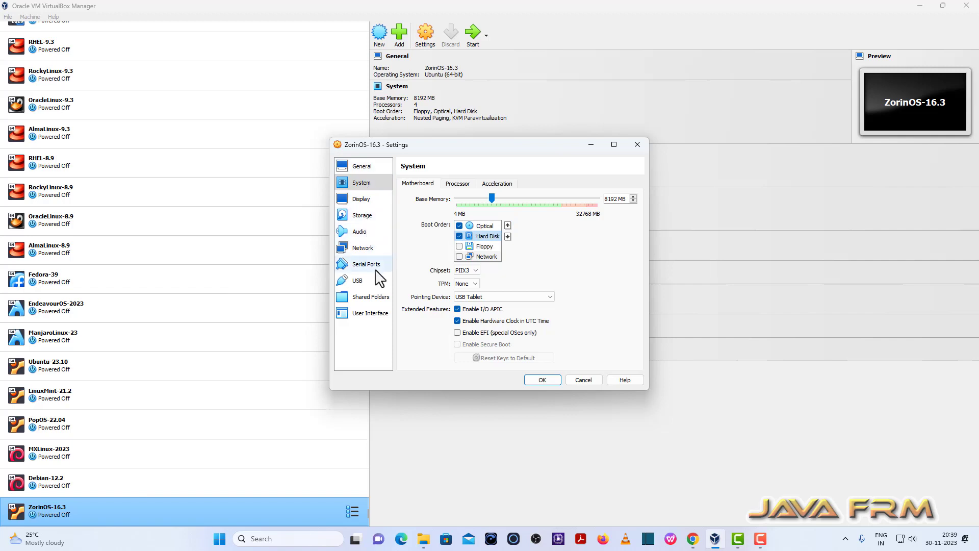
Review the advanced network adapter options and save the settings
left_click(364, 249)
left_click(436, 236)
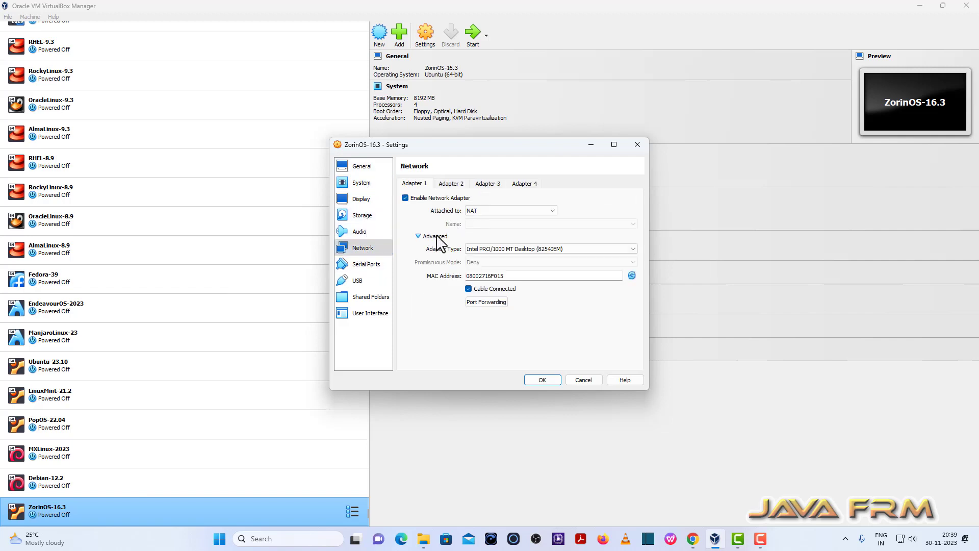
left_click(542, 380)
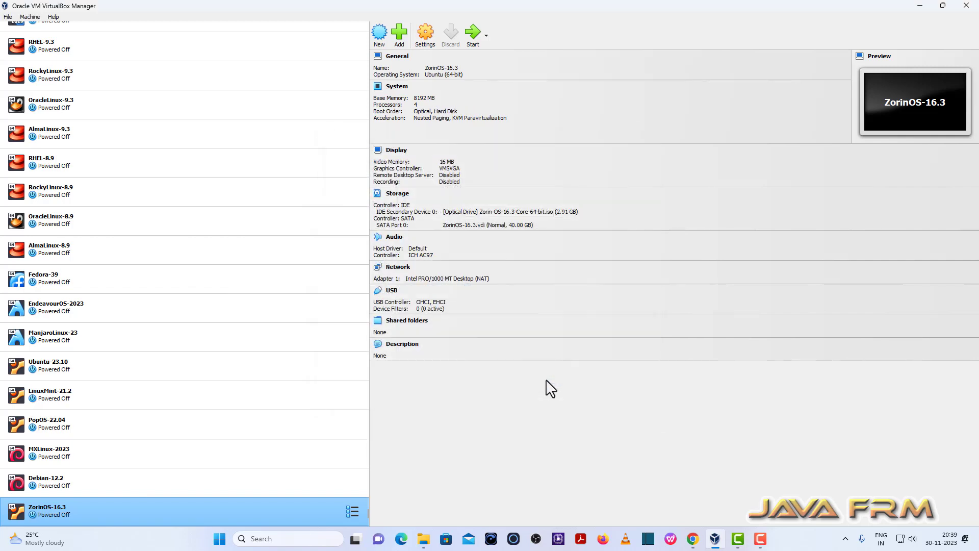
Start ZorinOS-16.3, maximize its window, and boot the 'Try or Install Zorin OS' entry
left_click(473, 33)
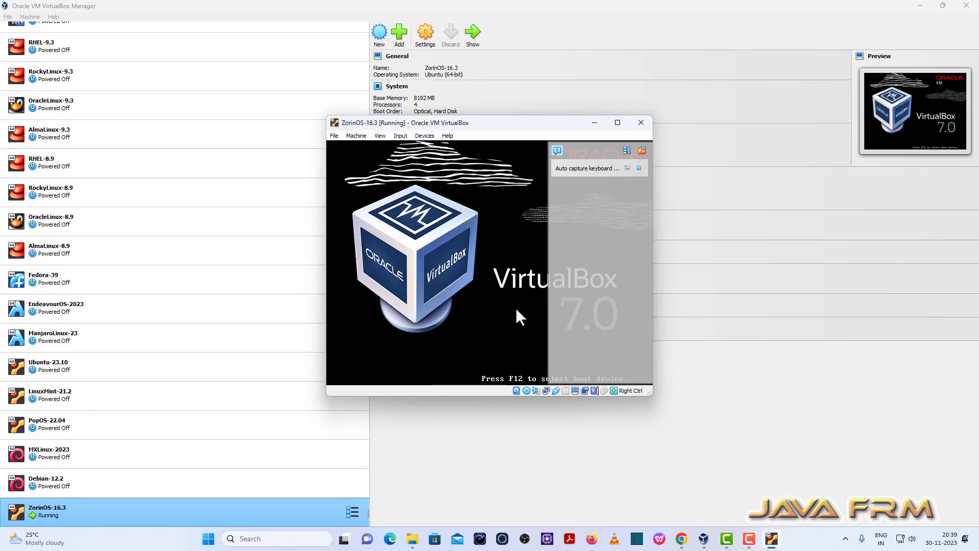
left_click(618, 123)
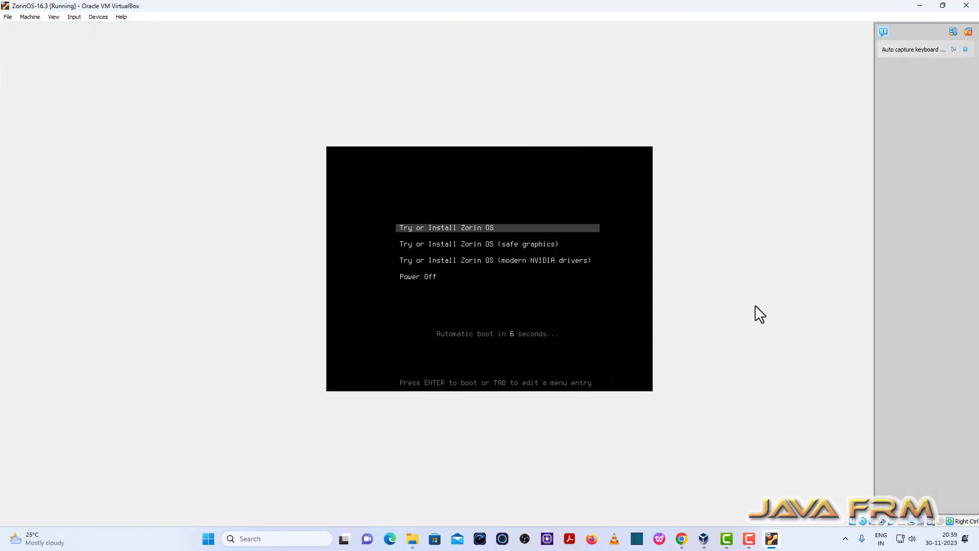
key("Return")
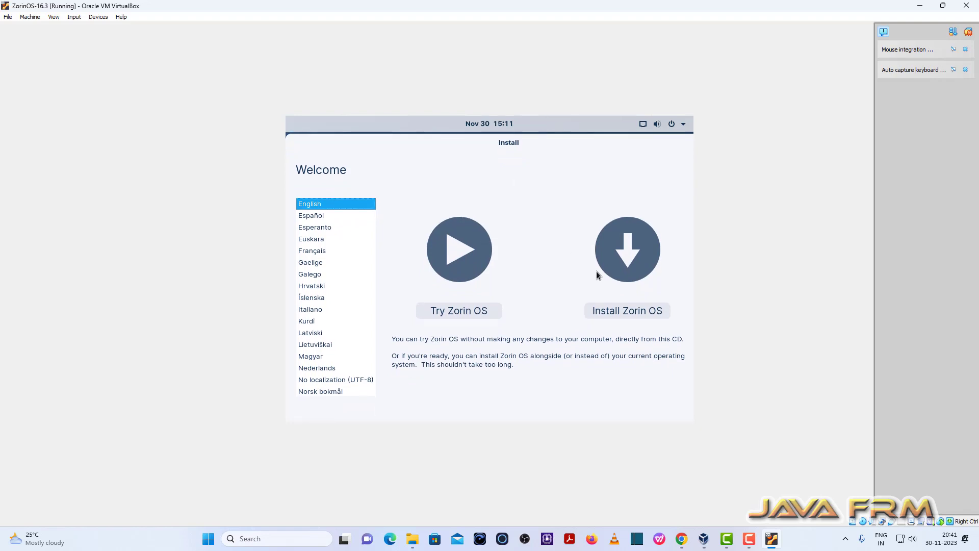
Begin installing with English (US) keyboard, updates on and third-party software unchecked
left_click(640, 314)
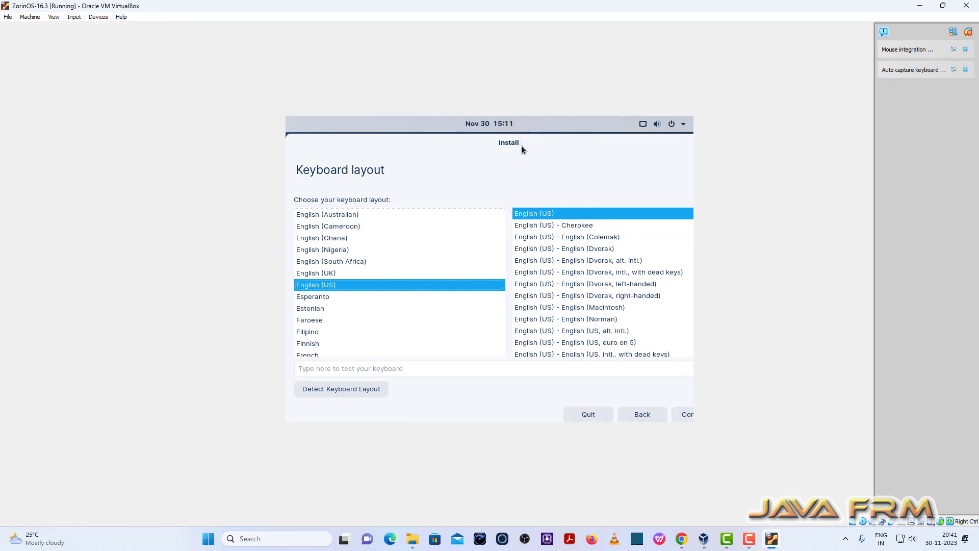
left_click_drag(516, 148, 494, 148)
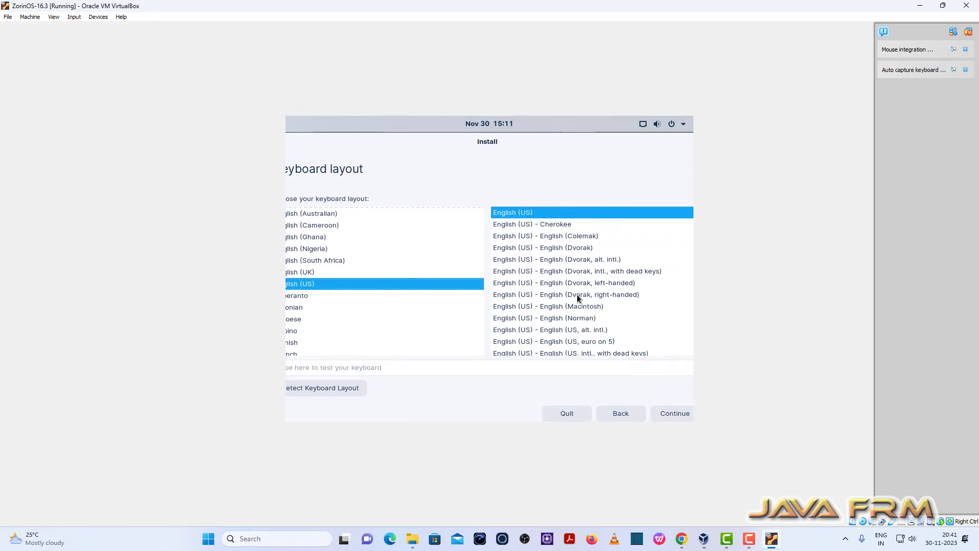
left_click(675, 413)
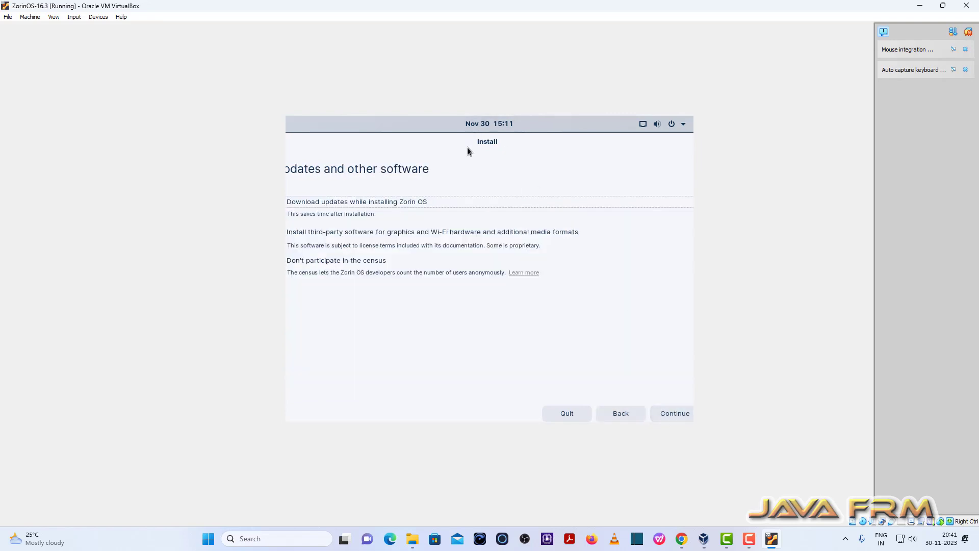
left_click_drag(454, 148, 463, 145)
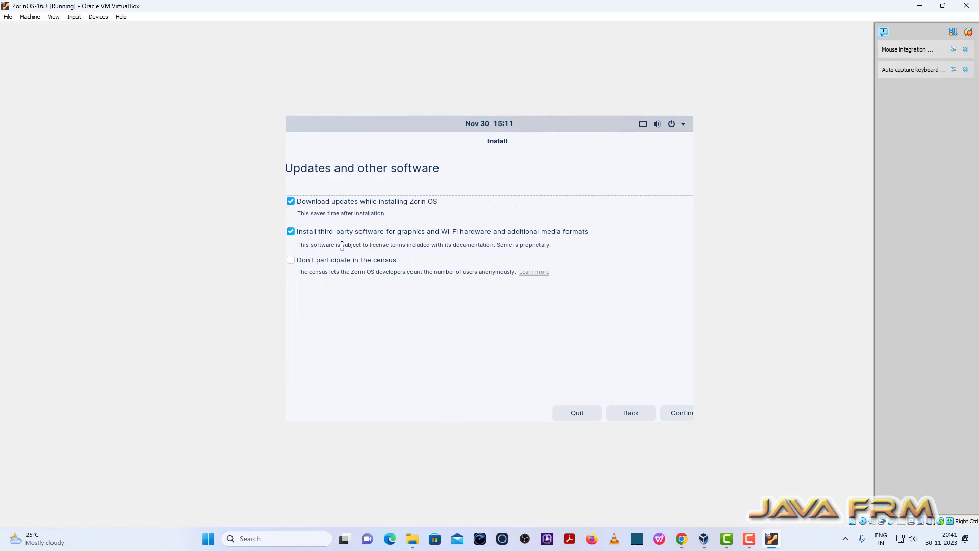
left_click(291, 232)
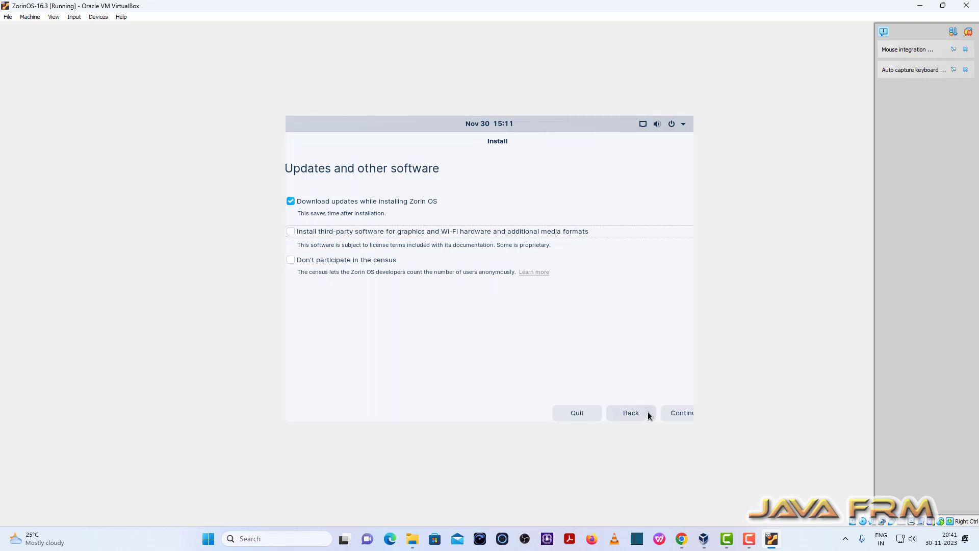
left_click(677, 415)
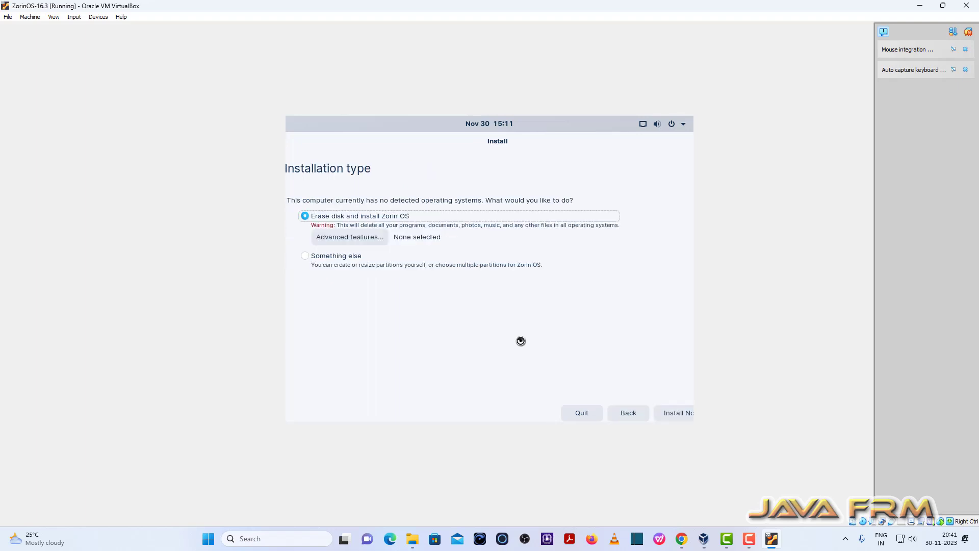
Choose Erase disk, confirm writing partition changes, and keep Kolkata as location
left_click(678, 415)
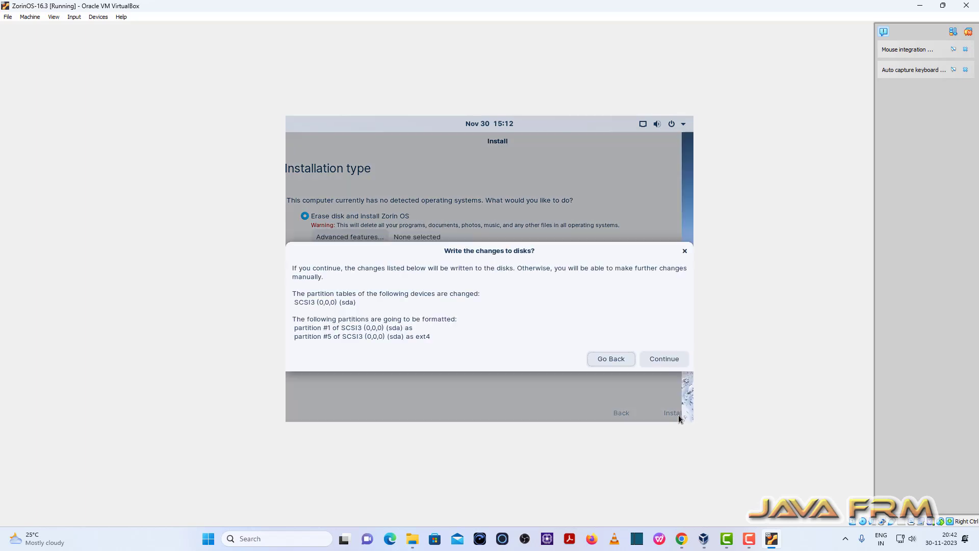
left_click(662, 355)
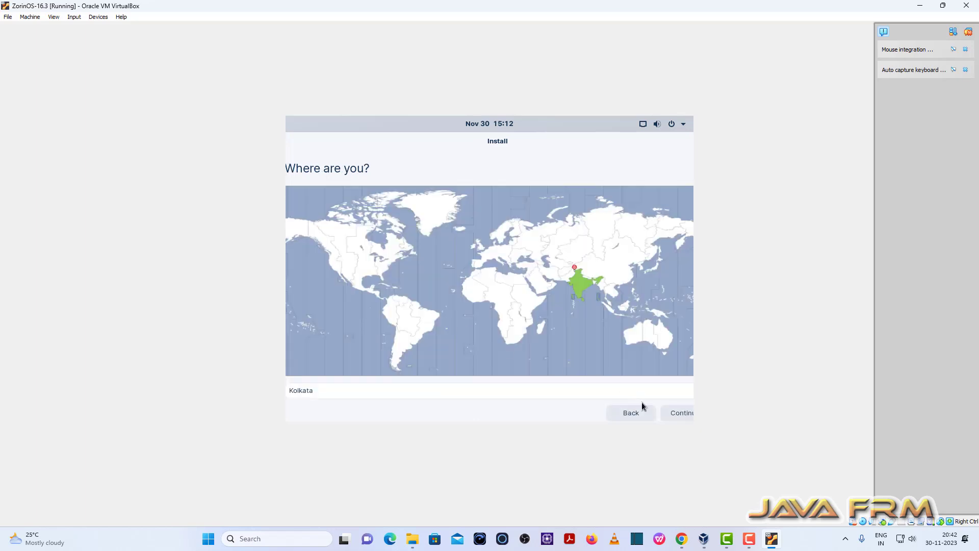
left_click(686, 414)
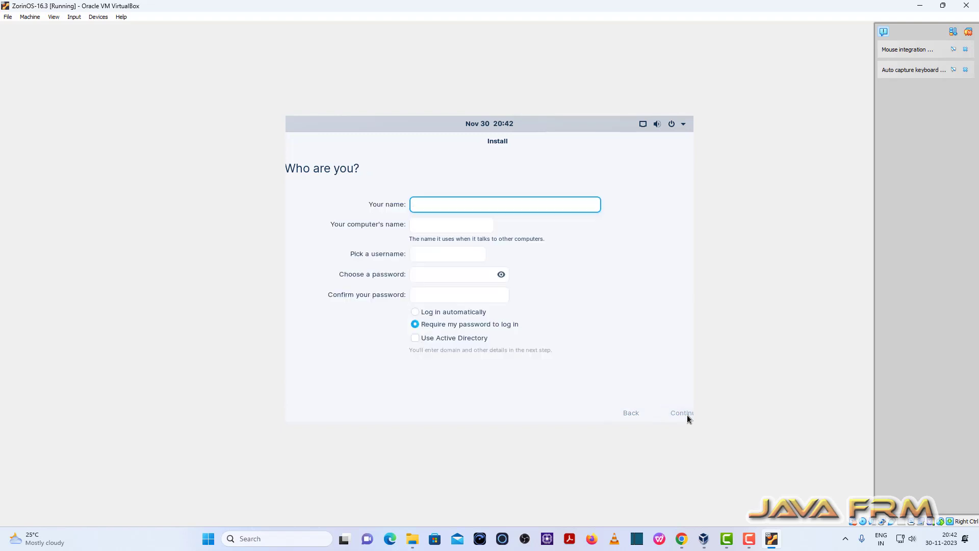
Enter the user's name, end the computer name with zorinos, set the account password, and install
type("javafrm")
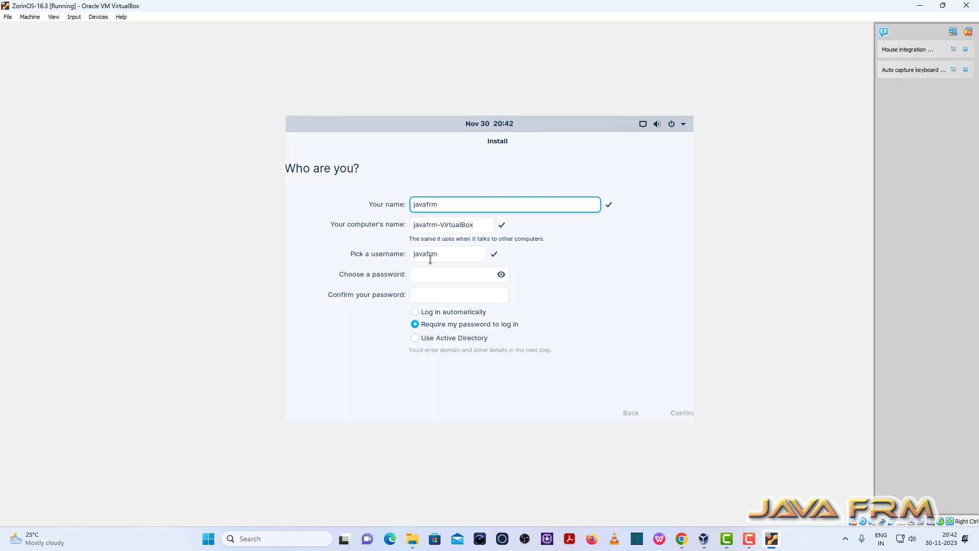
left_click_drag(474, 224, 441, 223)
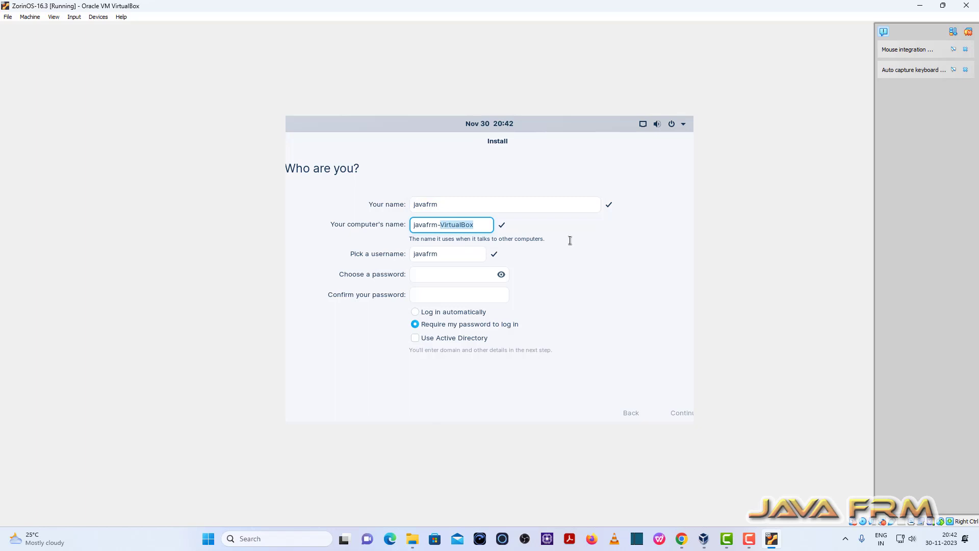
type("zorinos")
left_click(427, 278)
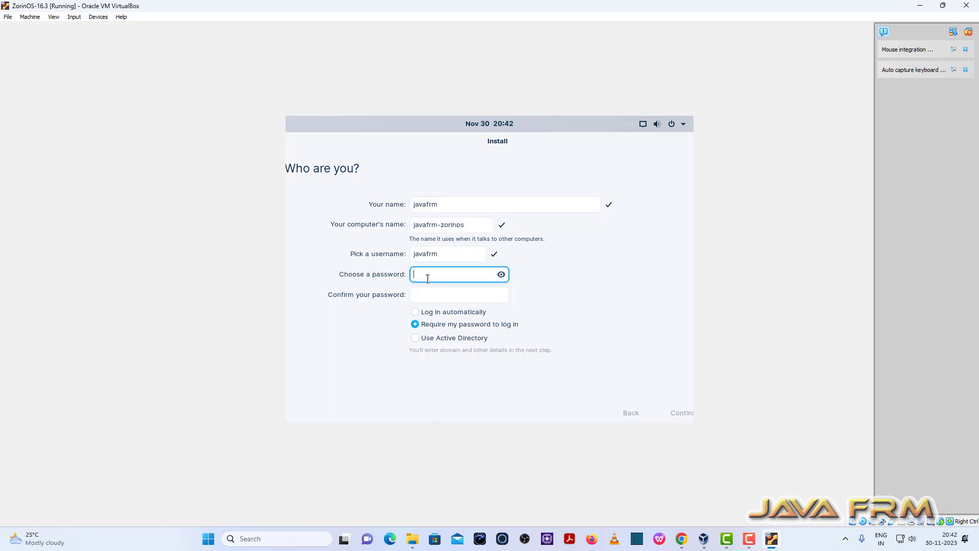
type("1234567890")
left_click(419, 300)
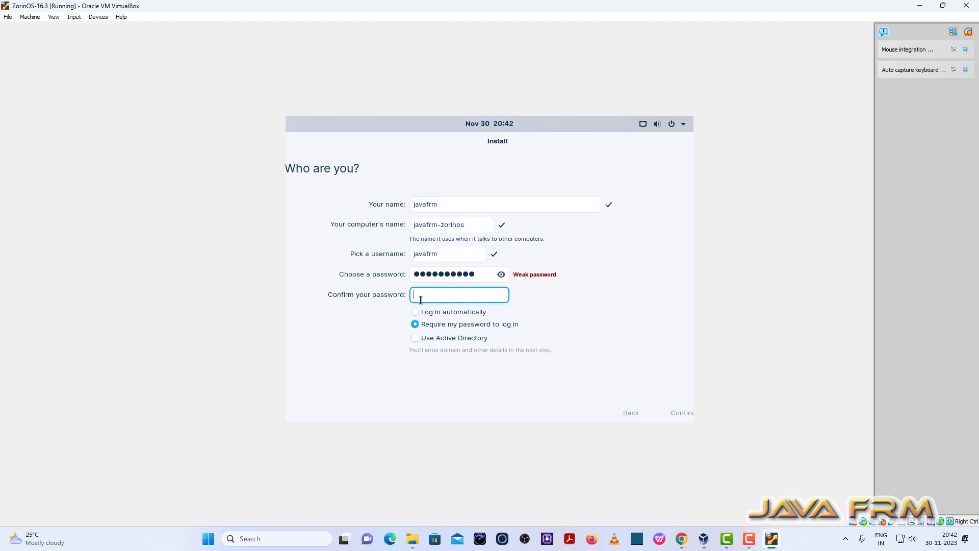
type("1234567890")
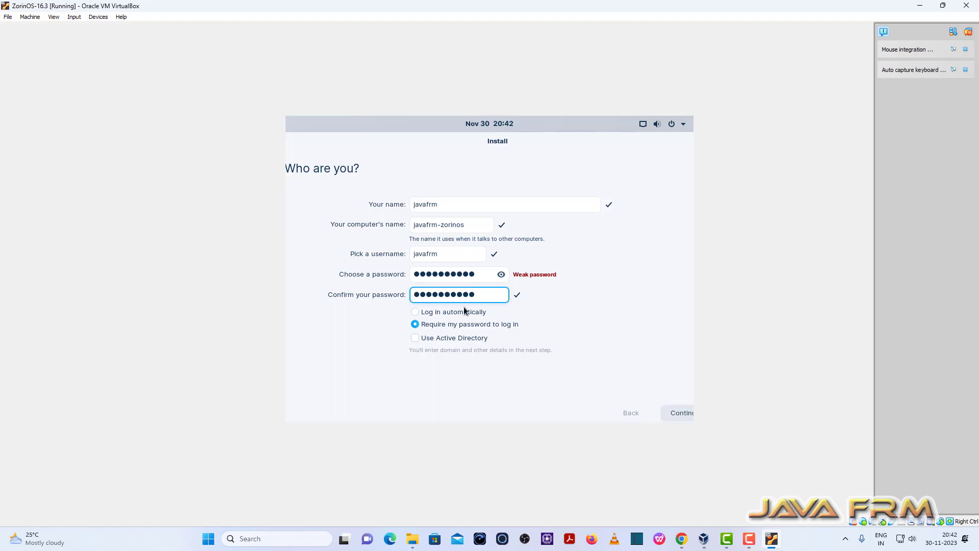
left_click(677, 411)
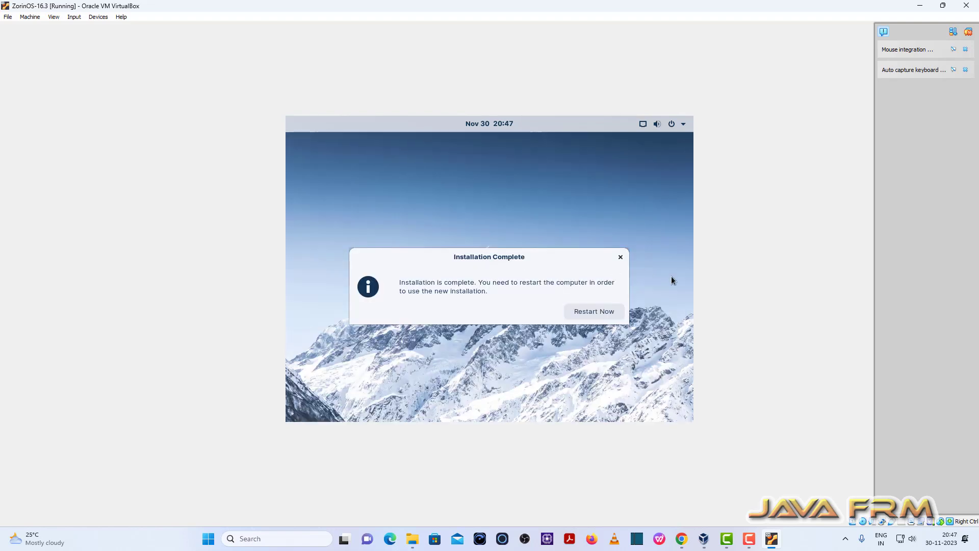
Close the Installation Complete notice without restarting
left_click(620, 257)
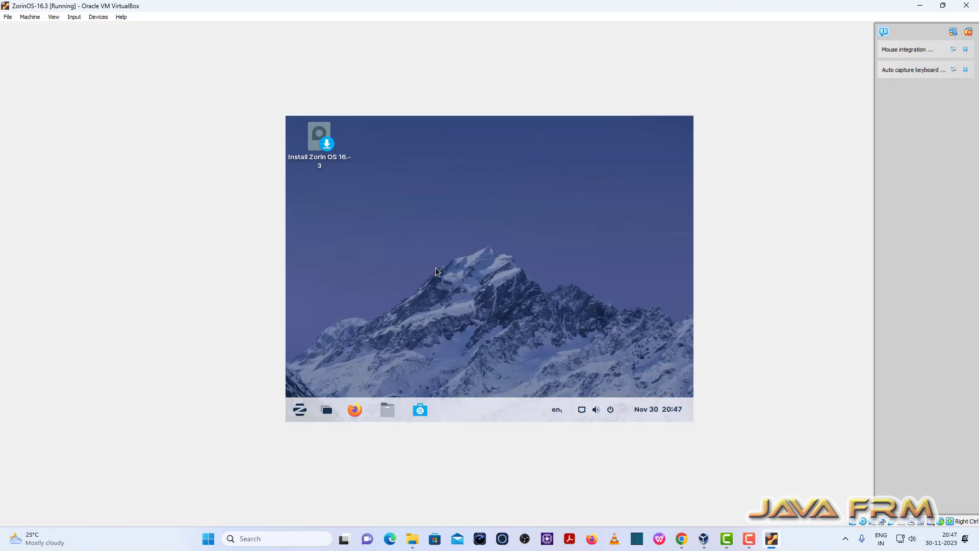
Power off the Zorin OS live session from the Zorin menu
left_click(299, 411)
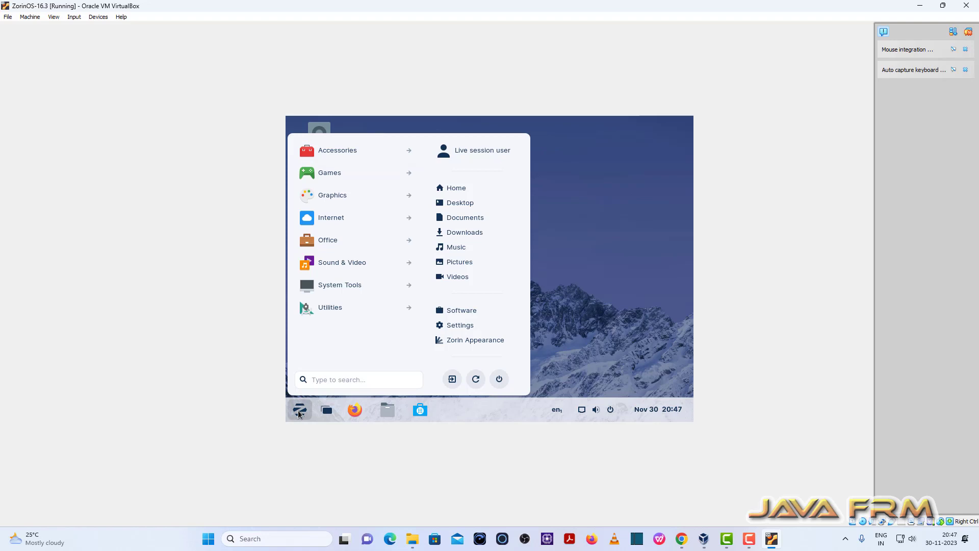
left_click(499, 379)
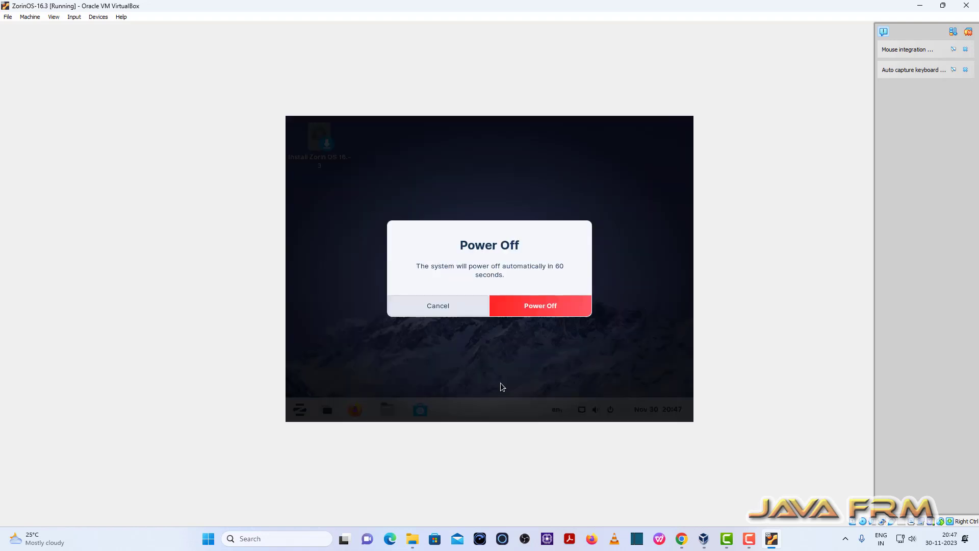
left_click(537, 310)
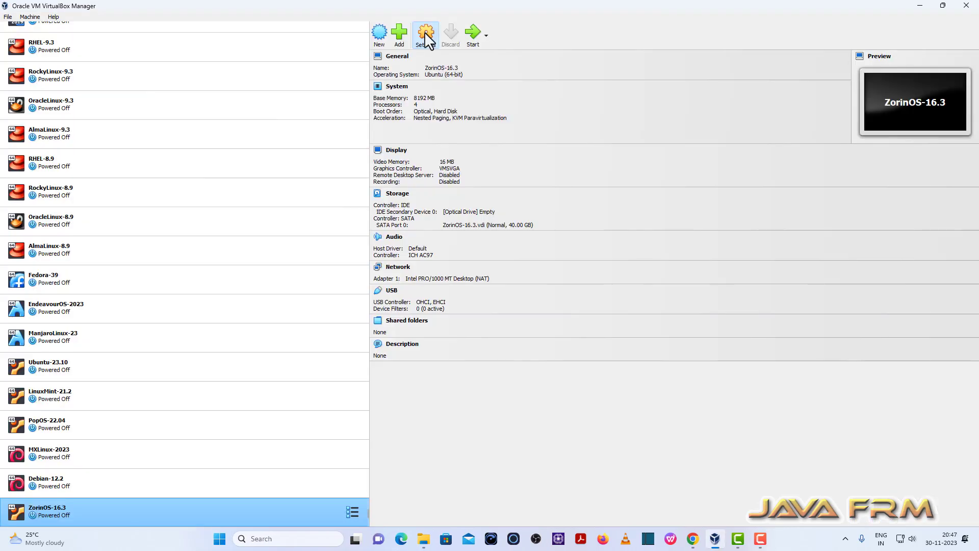
Move Hard Disk above Optical in ZorinOS-16.3's System boot order and save
left_click(424, 31)
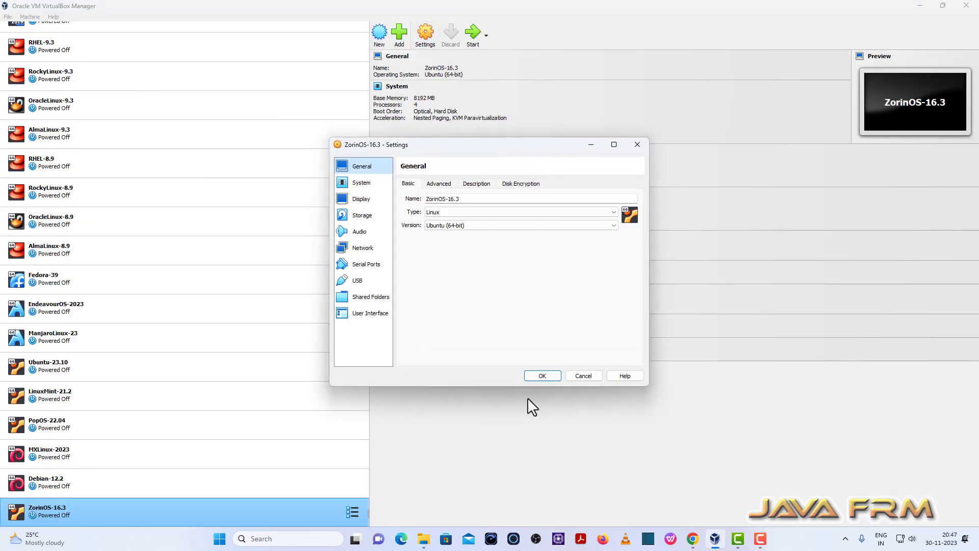
left_click(363, 183)
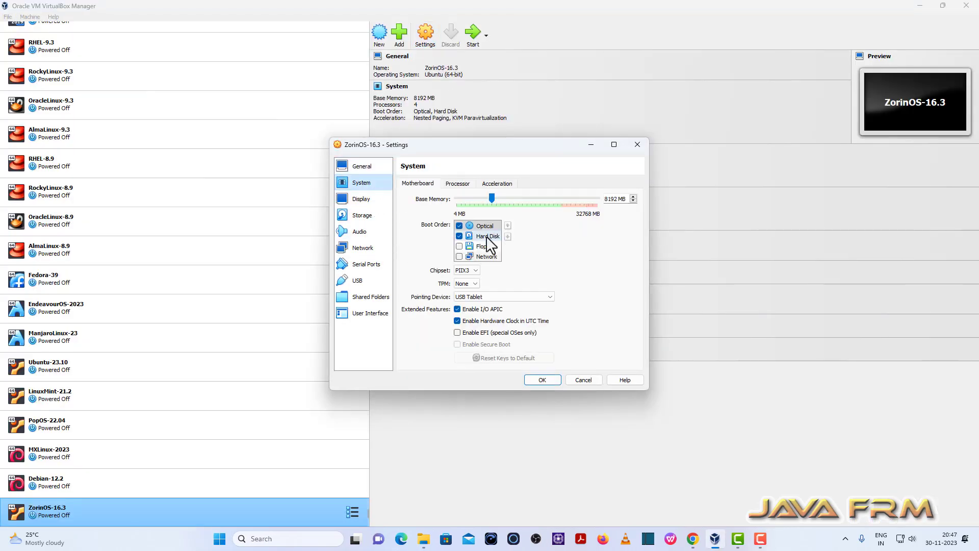
left_click(487, 236)
left_click(507, 226)
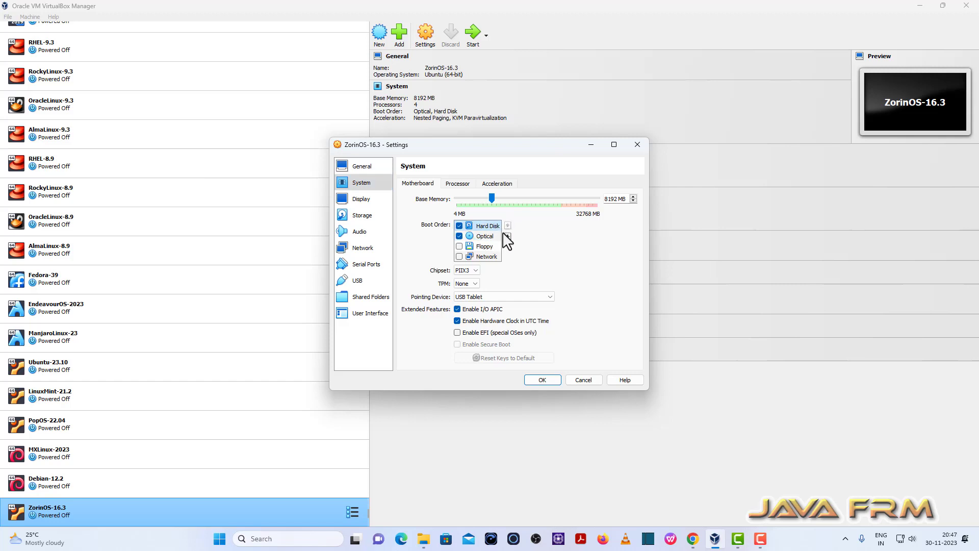
left_click(542, 381)
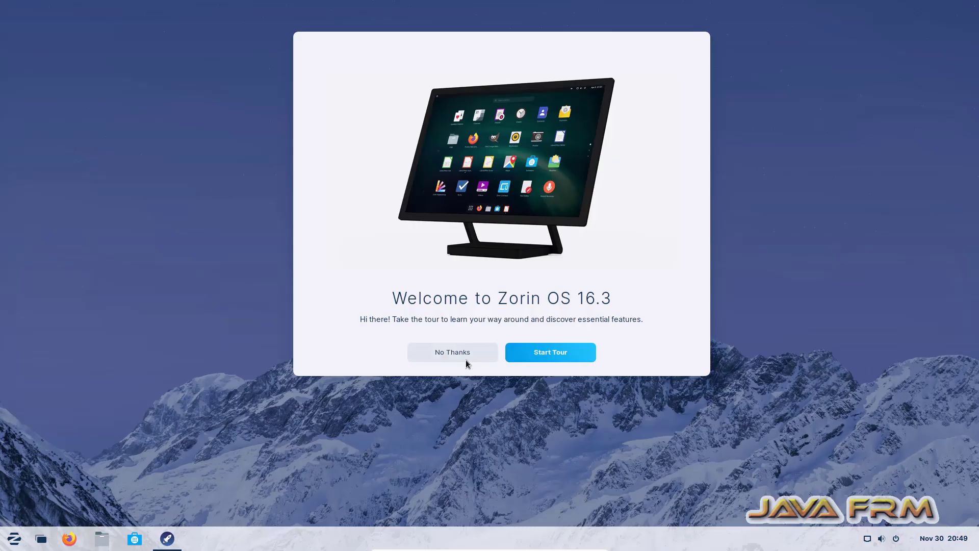
Dismiss the Zorin welcome window and open a maximized terminal from the desktop
left_click(465, 357)
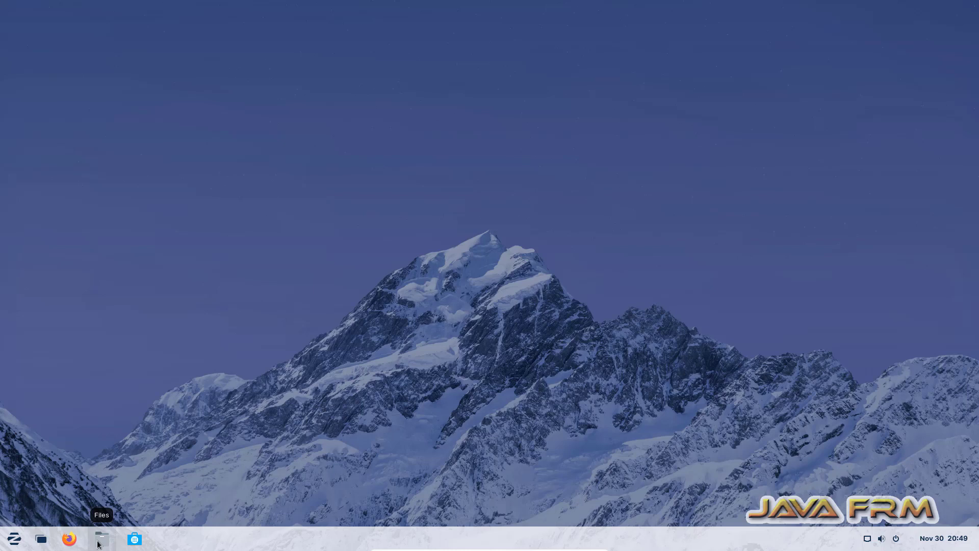
right_click(304, 182)
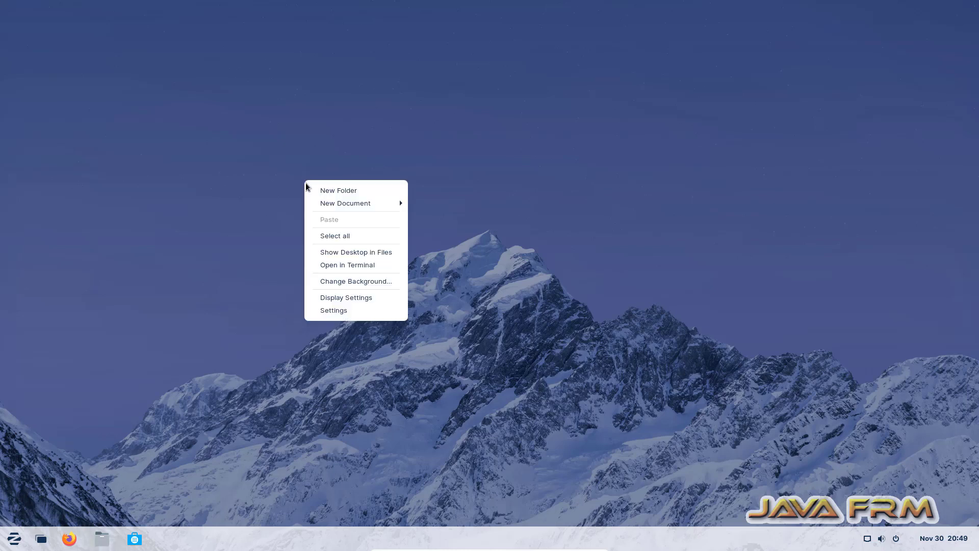
left_click(354, 264)
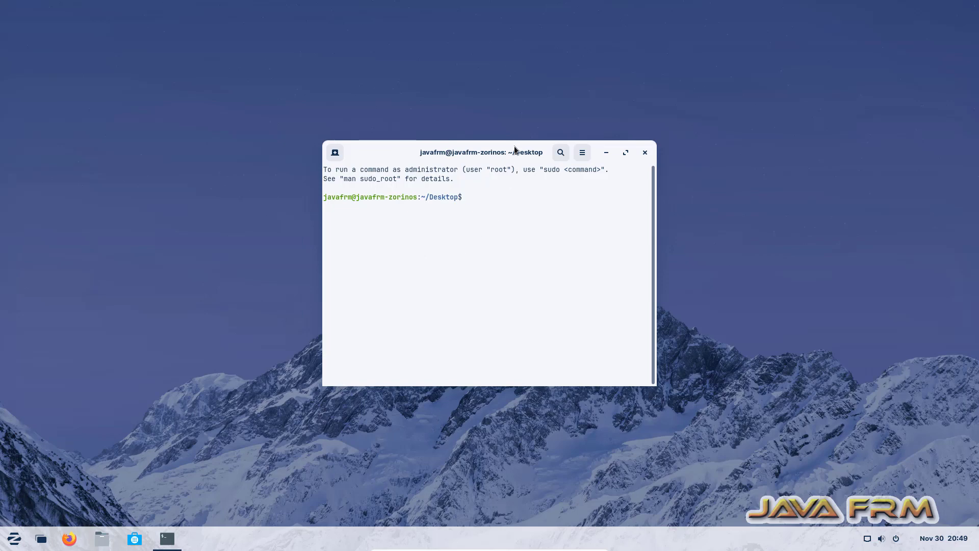
double_click(514, 146)
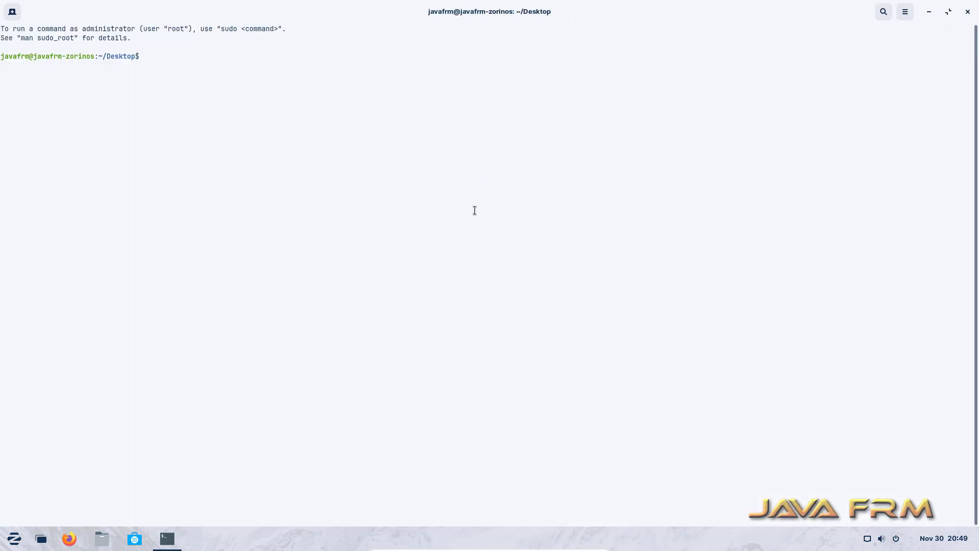
Enlarge the terminal text and run 'sudo apt update', entering the admin password
key("ctrl+plus")
key("ctrl+plus")
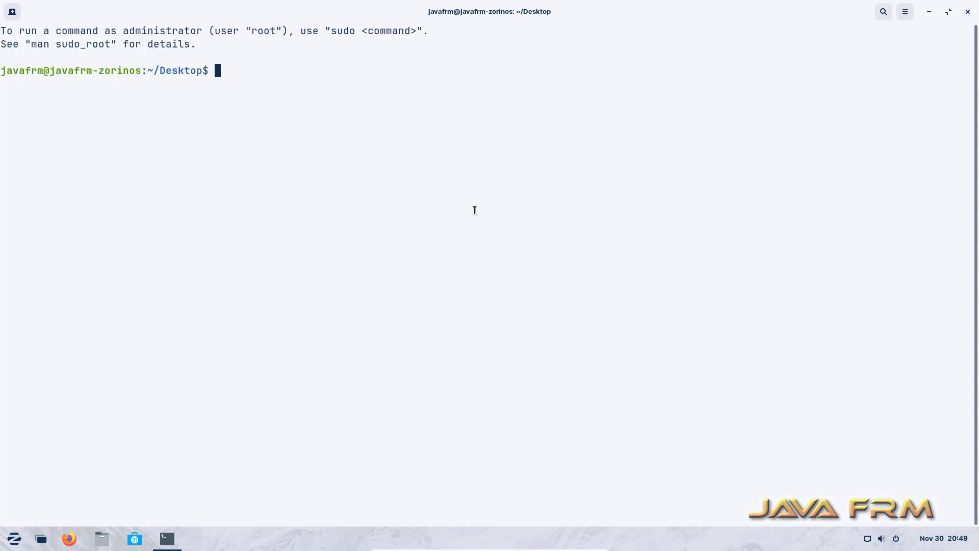
type("sudo apt update")
key("Return")
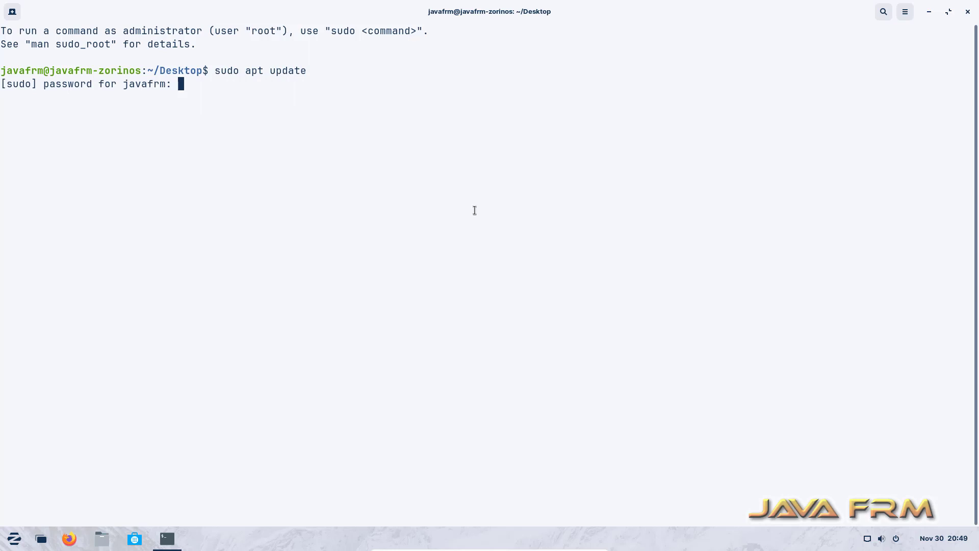
type("**********")
key("Return")
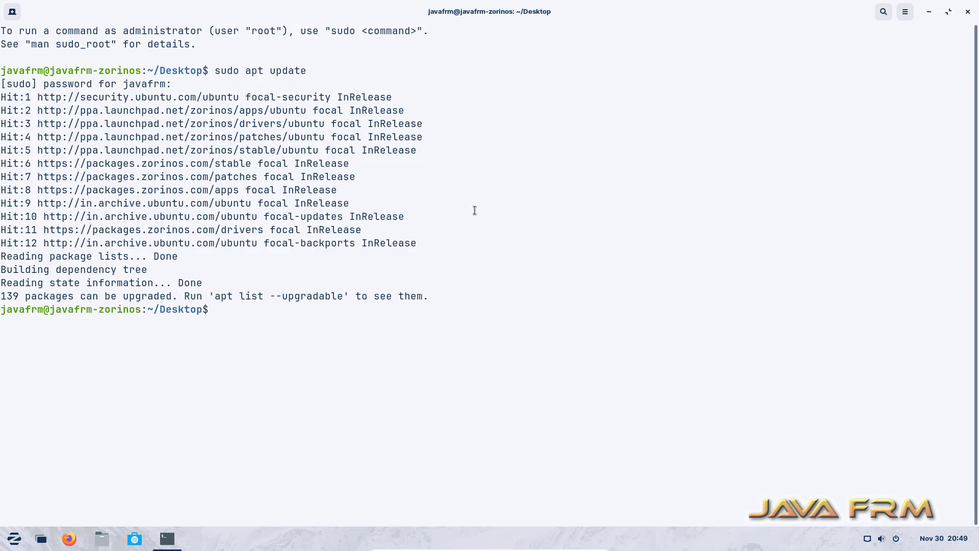
Clear the terminal and install build-essential, dkms and linux-headers-$(uname -r) with -y
type("clear")
key("Return")
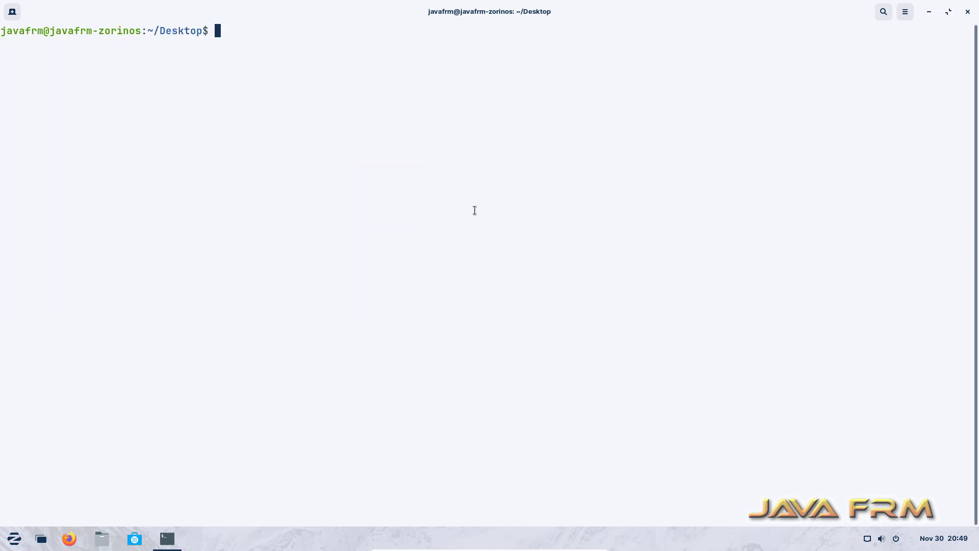
type("sudo apt install ")
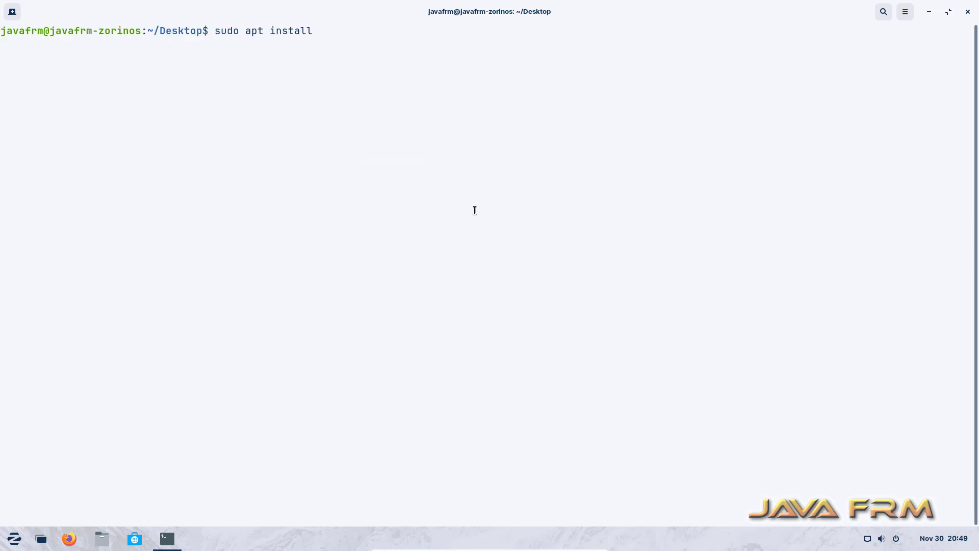
type("build-essential dk")
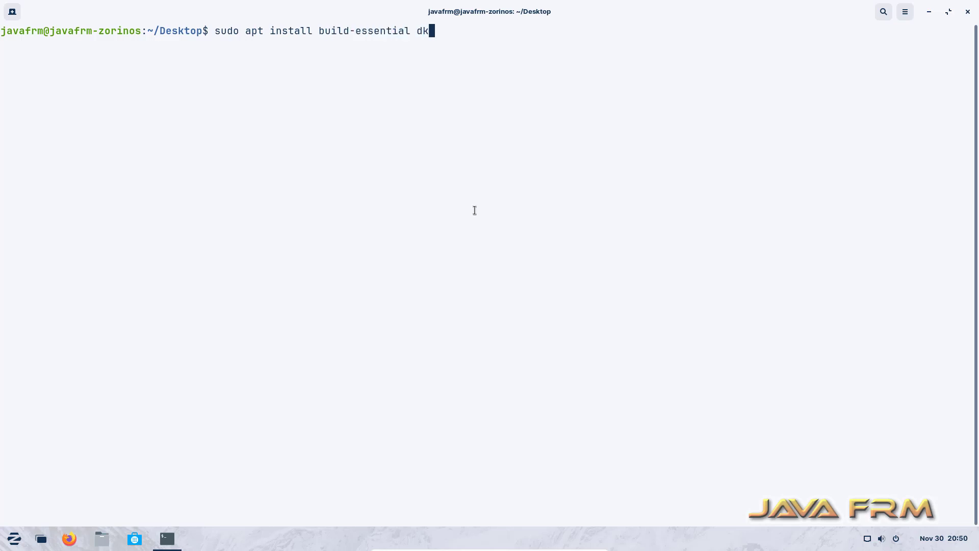
type("ms linux-headers-")
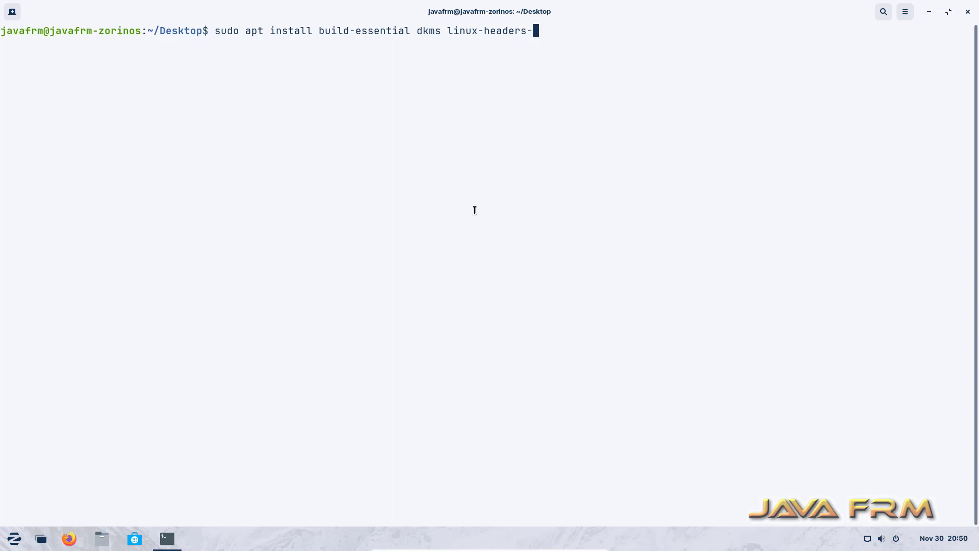
type("$(uname -r) -y")
key("Return")
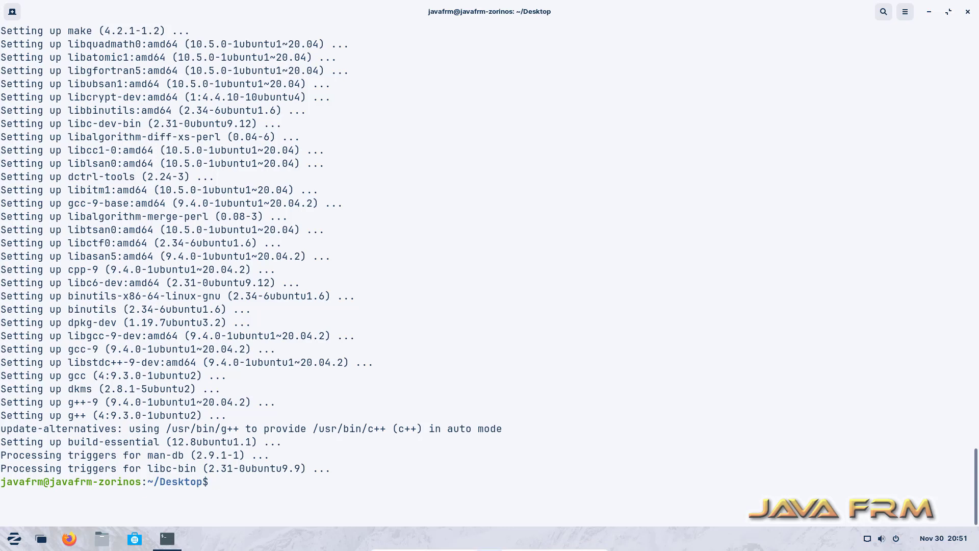
Insert the Guest Additions CD image, decline autorun, and close the old terminal
left_click(498, 546)
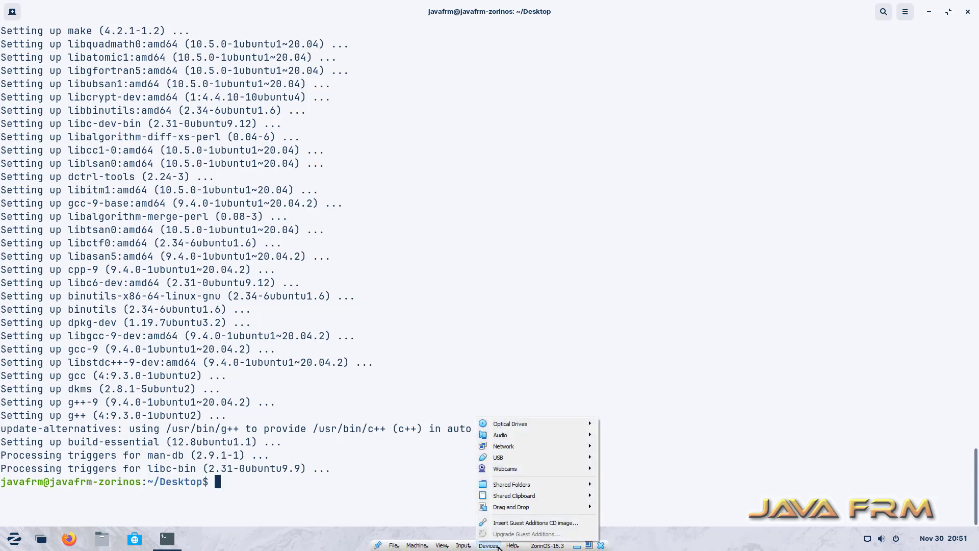
left_click(514, 522)
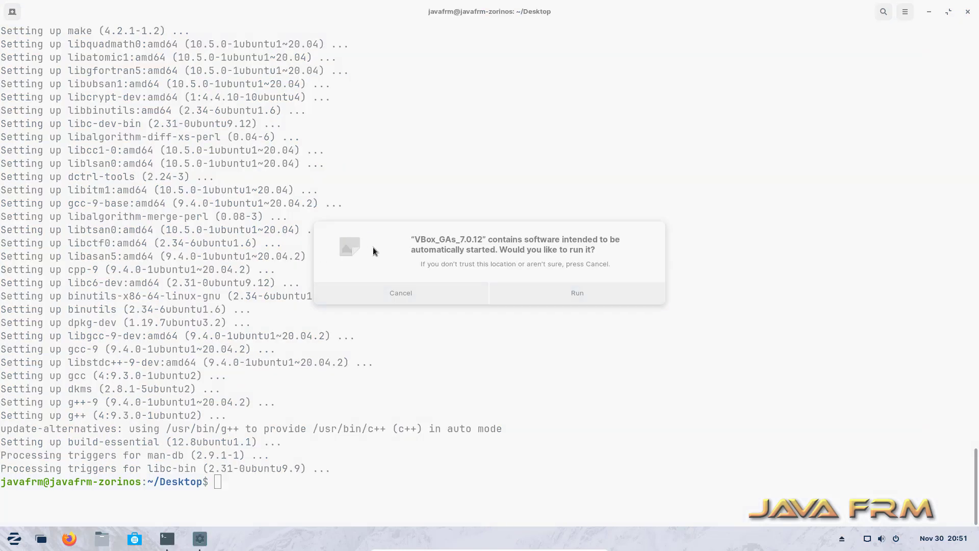
left_click(435, 298)
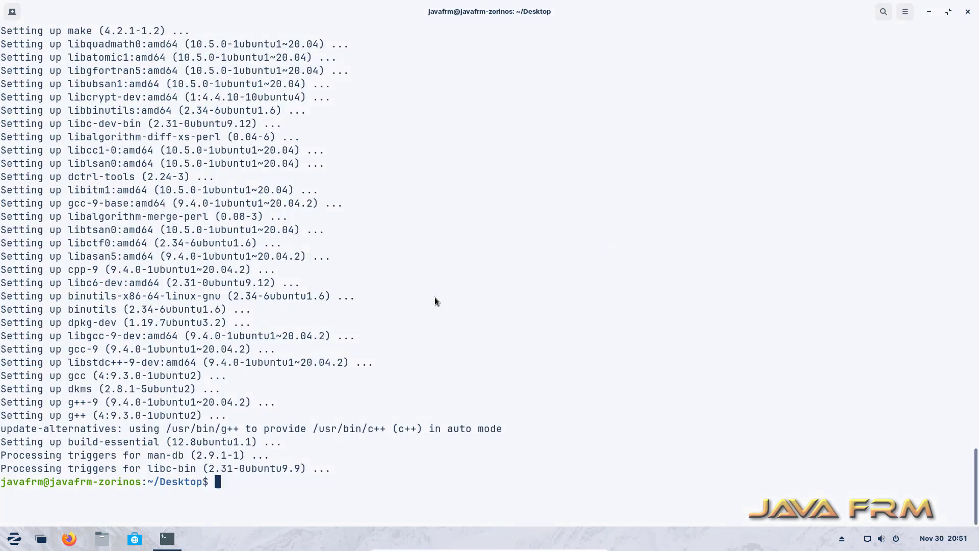
left_click(970, 13)
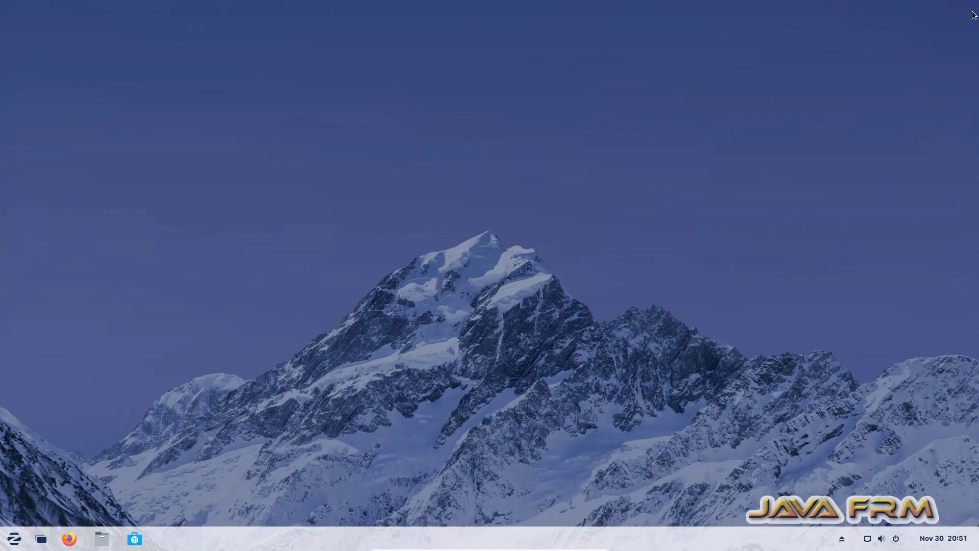
Open a maximized terminal in the VBox_GAs_7.0.12 disc folder
left_click(102, 538)
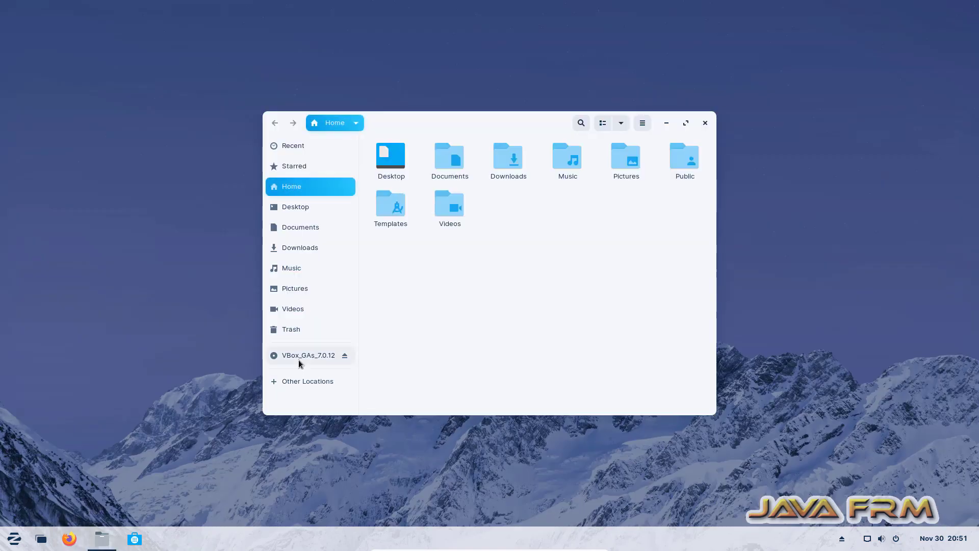
left_click(300, 356)
right_click(574, 305)
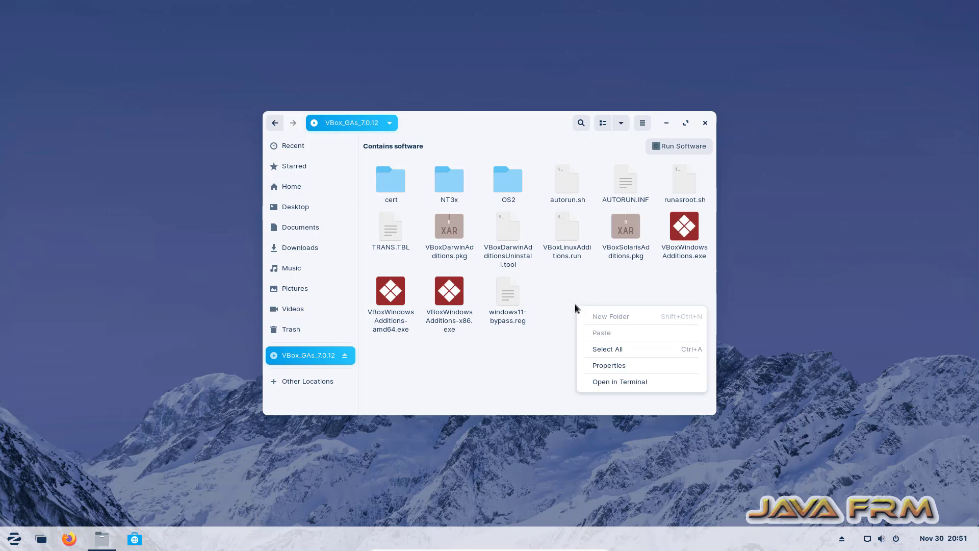
left_click(626, 384)
double_click(510, 149)
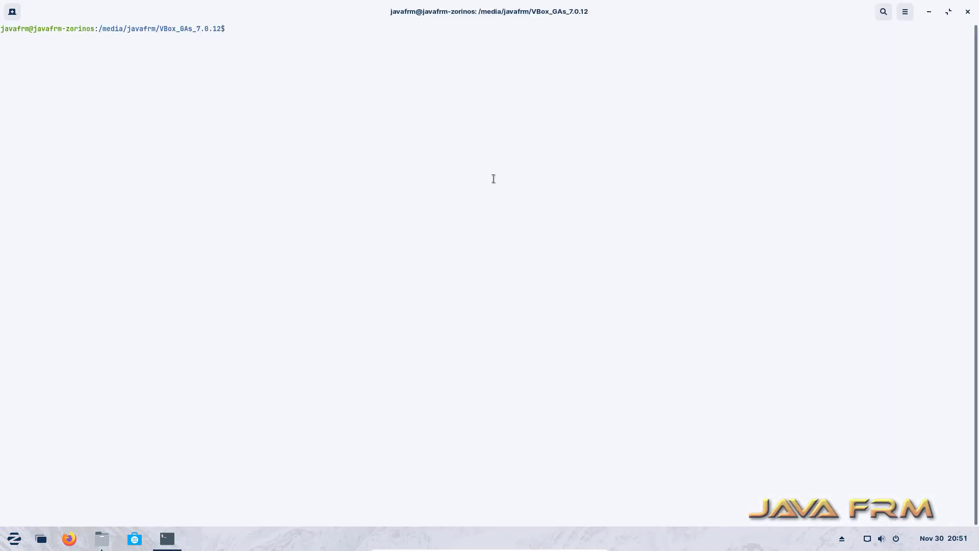
Enlarge the terminal text and list the disc files with ls
key("ctrl+plus")
key("ctrl+plus")
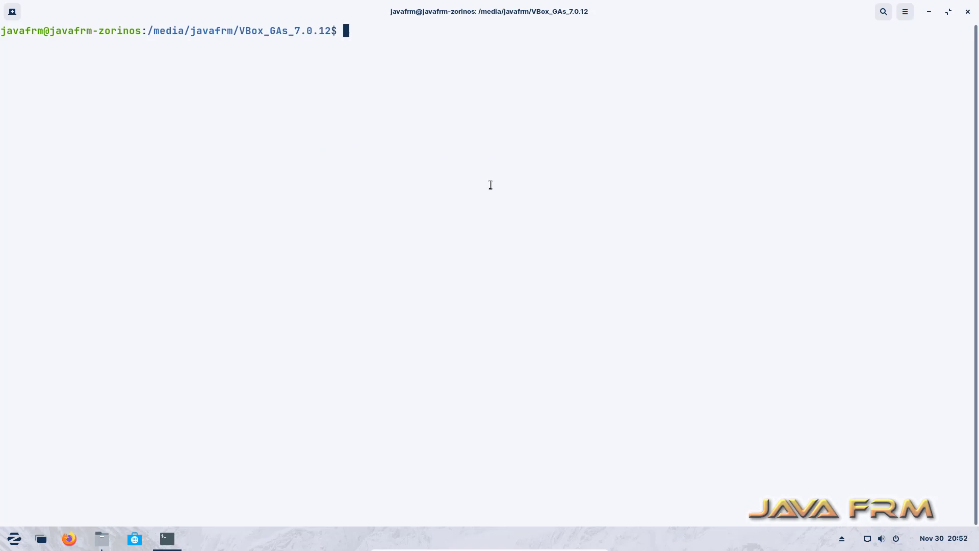
type("ls")
key("Return")
key("Return")
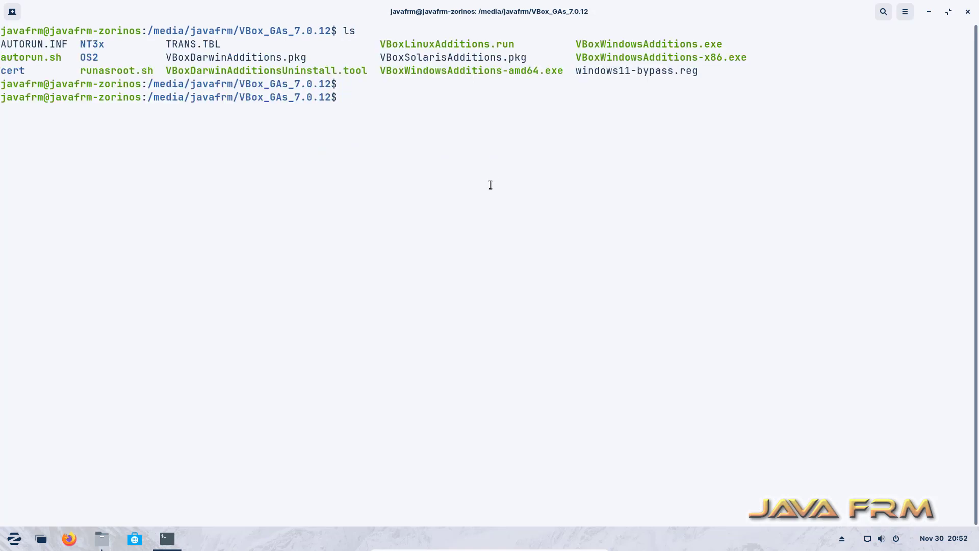
type("./VBoxLi")
key("Tab")
key("BackSpace")
key("BackSpace")
key("BackSpace")
key("BackSpace")
key("BackSpace")
key("BackSpace")
key("BackSpace")
key("BackSpace")
key("BackSpace")
key("BackSpace")
key("BackSpace")
key("BackSpace")
key("BackSpace")
key("BackSpace")
key("BackSpace")
key("BackSpace")
key("BackSpace")
key("BackSpace")
key("BackSpace")
key("BackSpace")
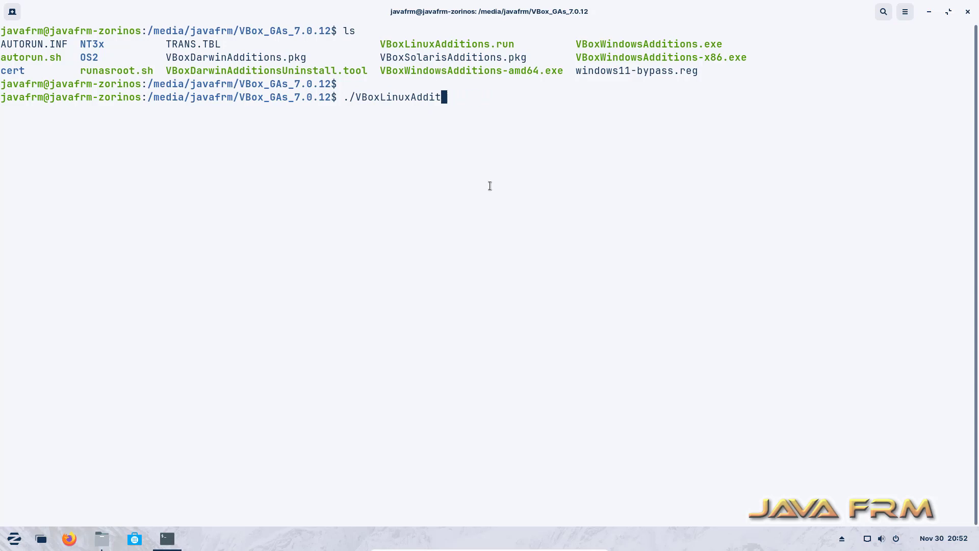
Become root with 'sudo su' and run ./VBoxLinuxAdditions.run
type("sudo ")
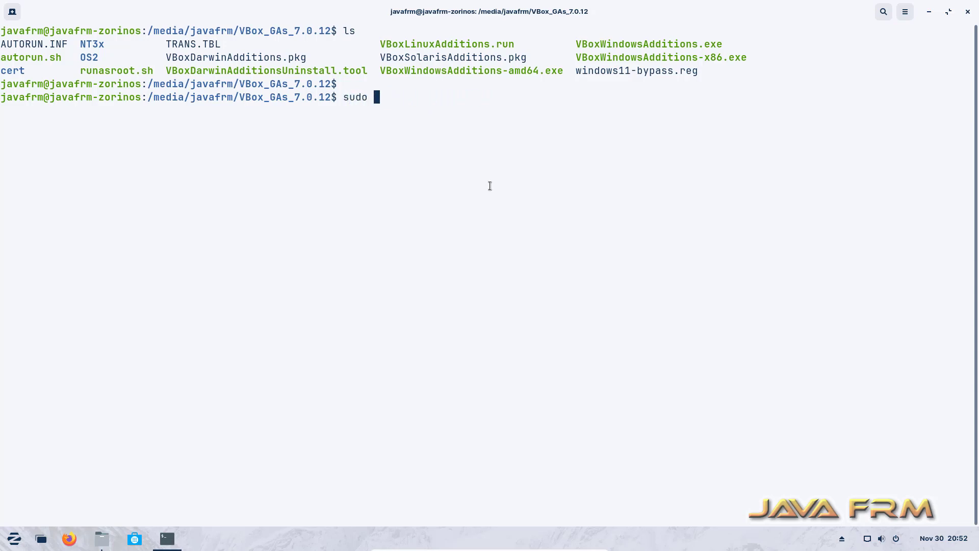
type("su")
key("Return")
type("****")
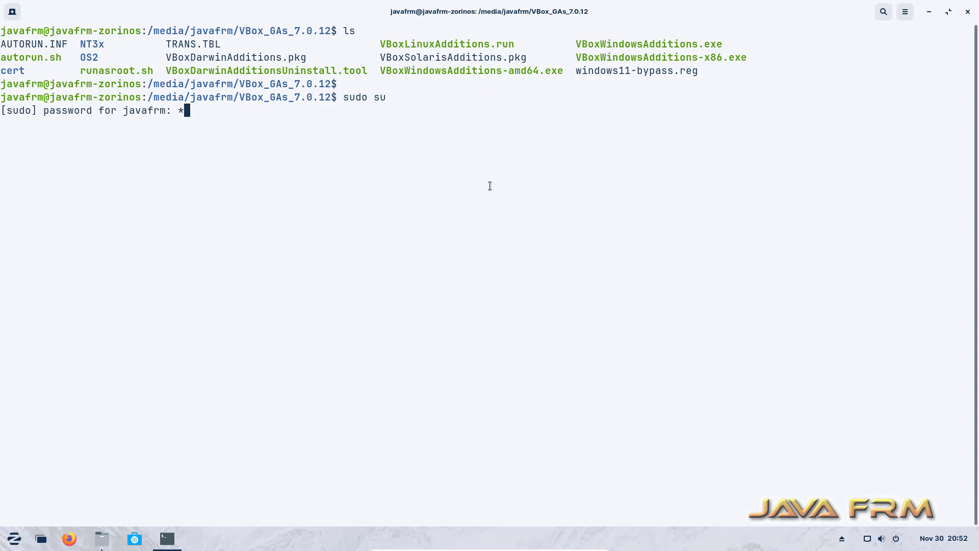
type("******")
key("Return")
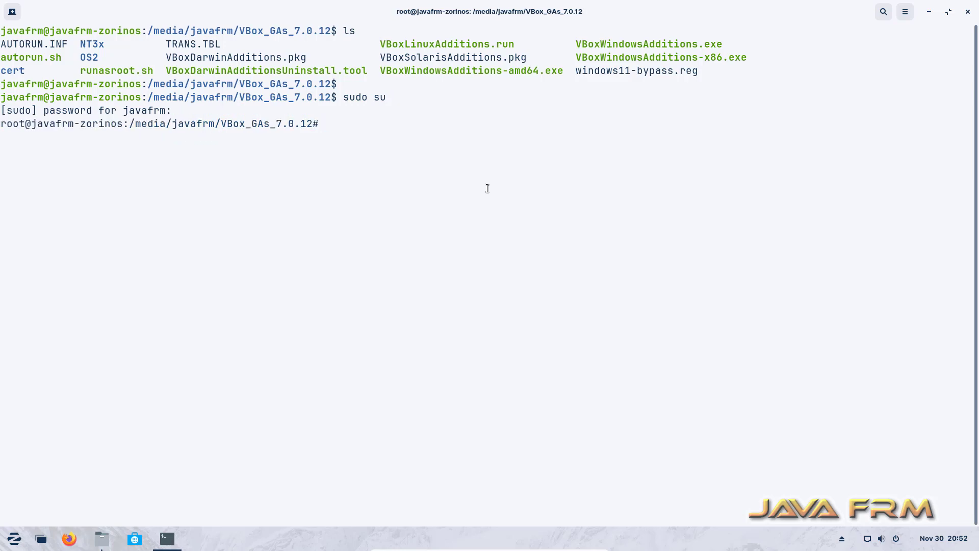
type("./VBoxL")
key("Tab")
key("Return")
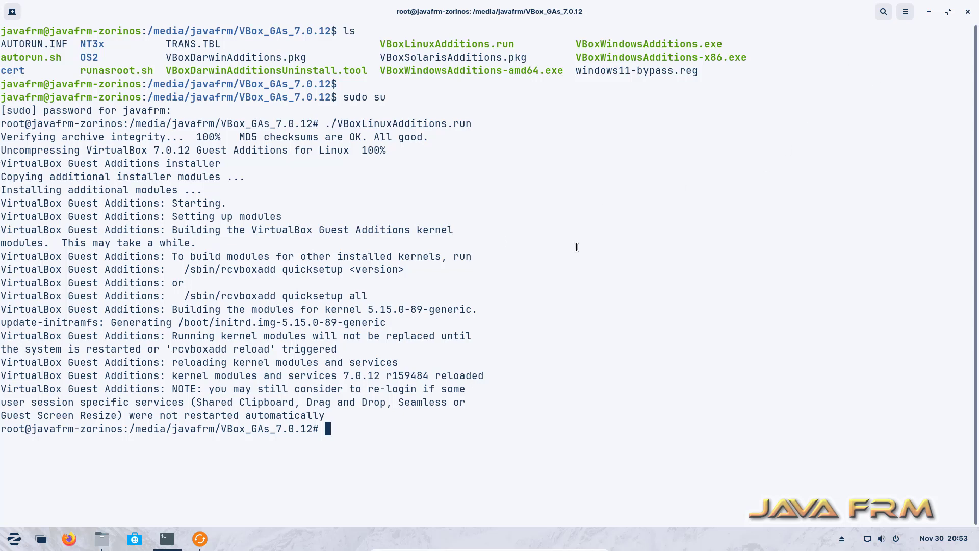
Close Terminal and Files, postpone software updates, and power off the Zorin guest
left_click(967, 11)
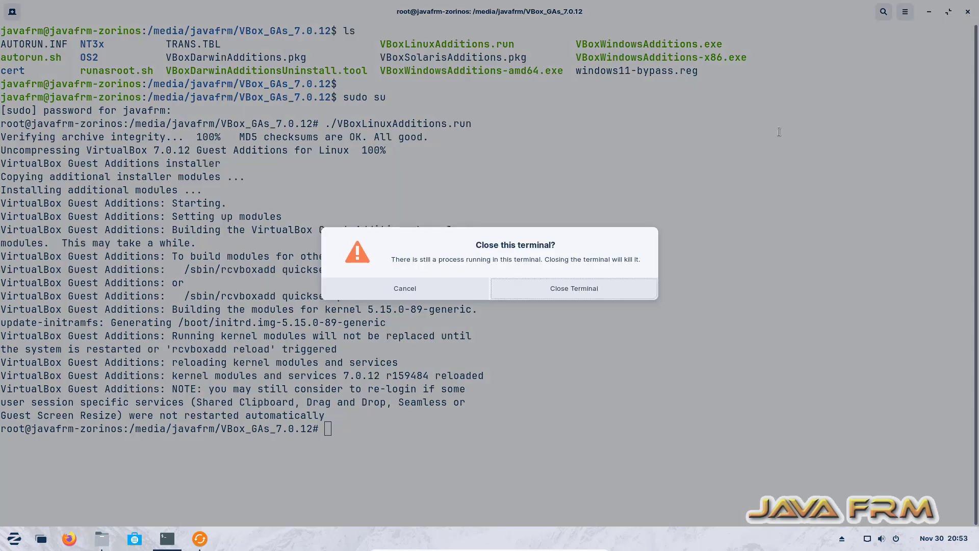
left_click(611, 288)
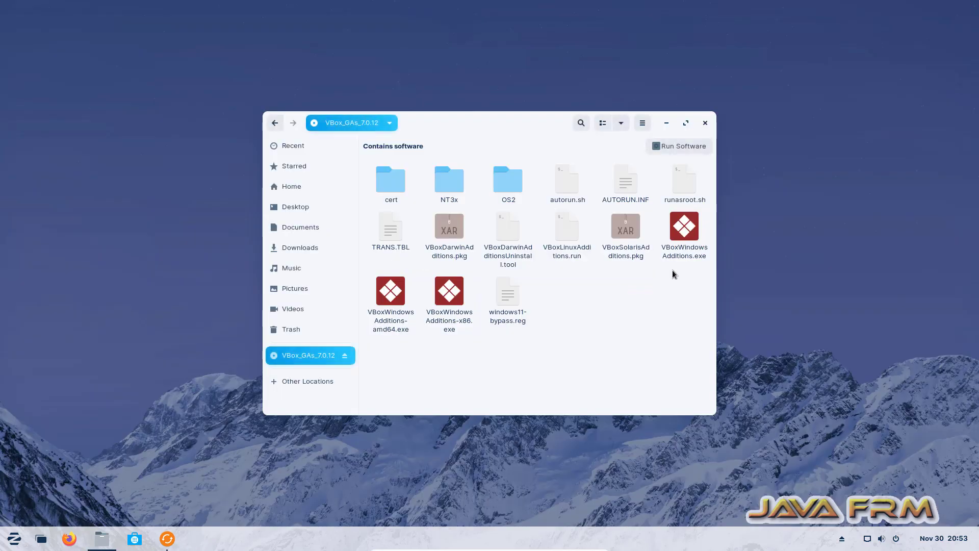
left_click(705, 123)
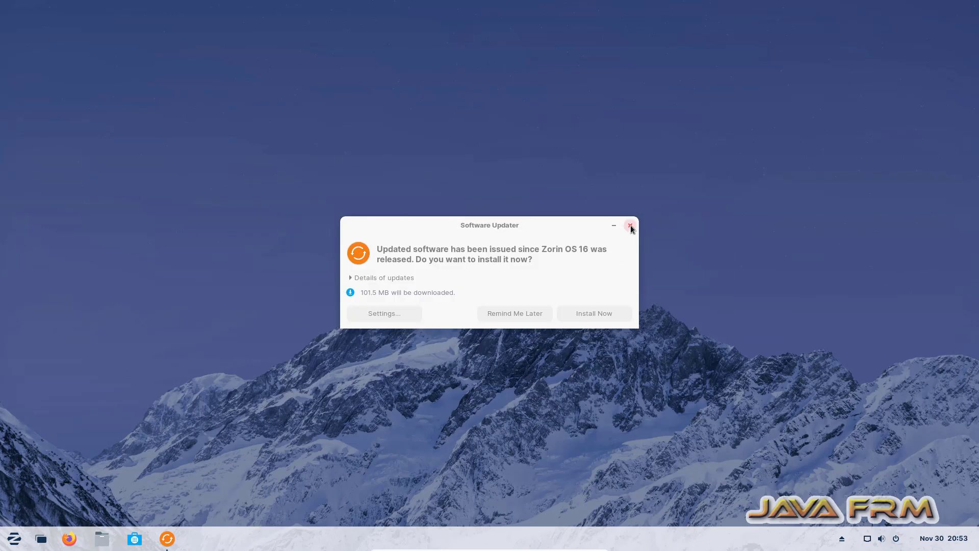
left_click(541, 317)
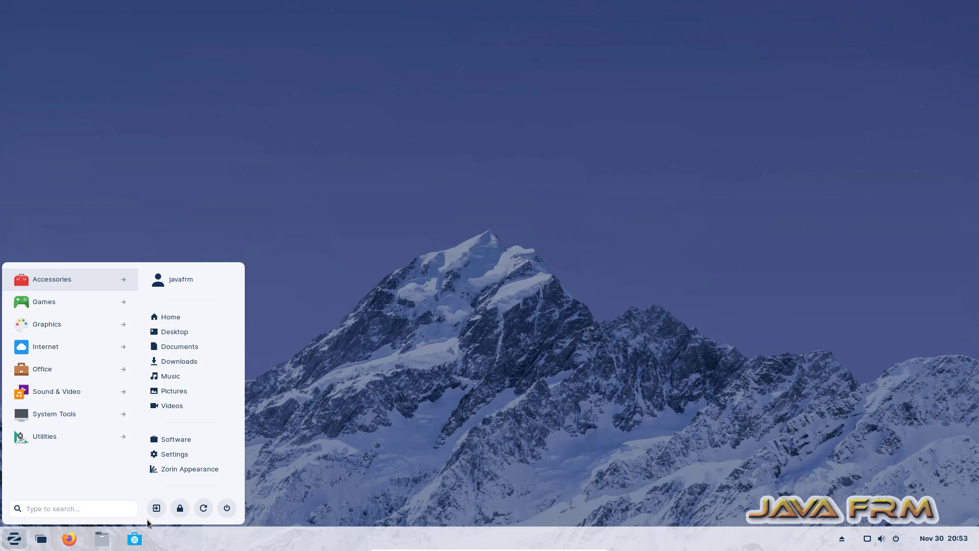
left_click(226, 508)
left_click(552, 310)
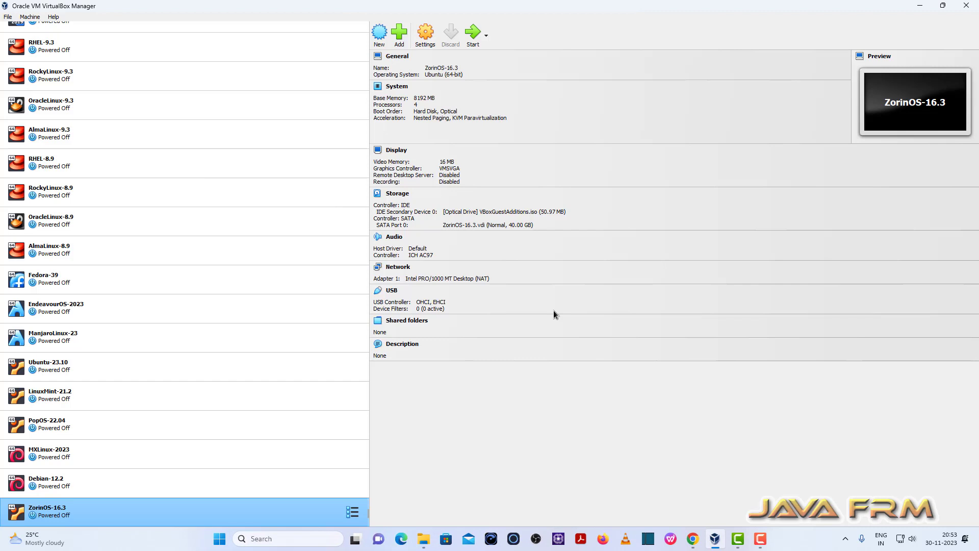
Set Shared Clipboard and Drag'n'Drop to Bidirectional in ZorinOS-16.3's advanced settings
left_click(428, 40)
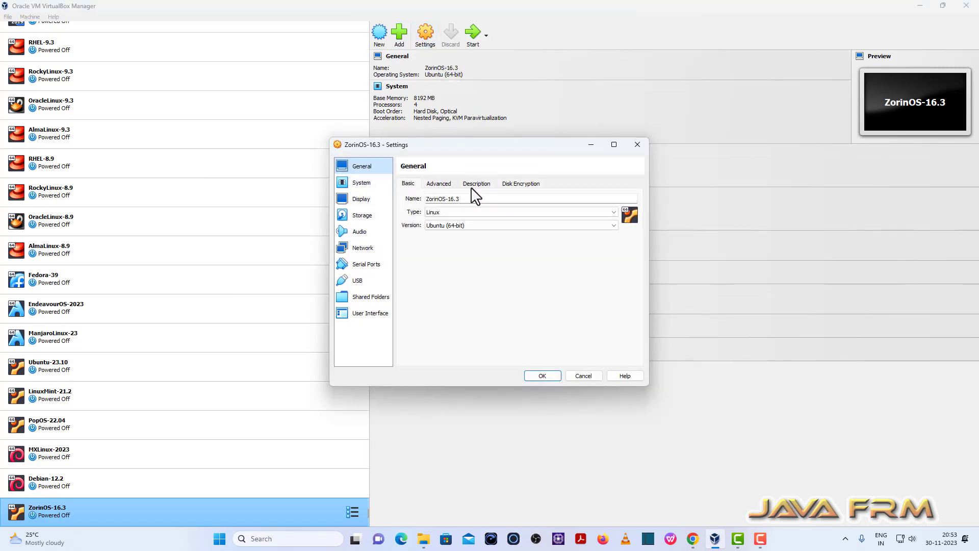
left_click(441, 185)
left_click(464, 213)
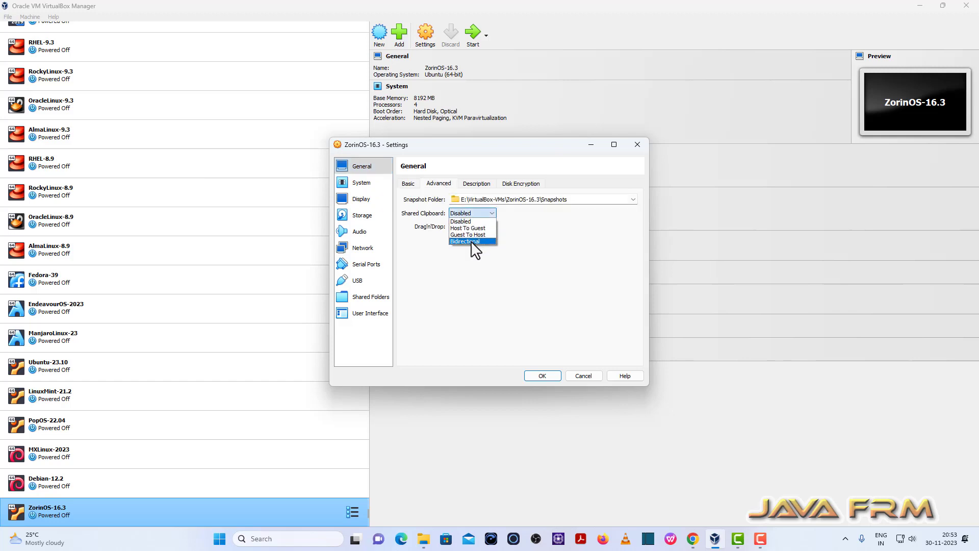
left_click(470, 240)
left_click(466, 227)
left_click(473, 259)
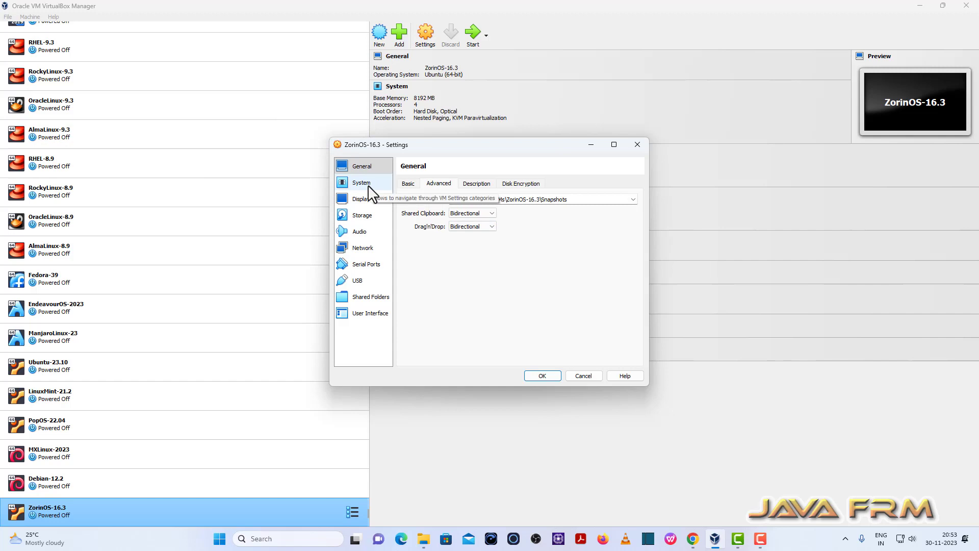
Add D:\Linux-ISO-2022 as an auto-mounted shared folder and save the settings
left_click(367, 300)
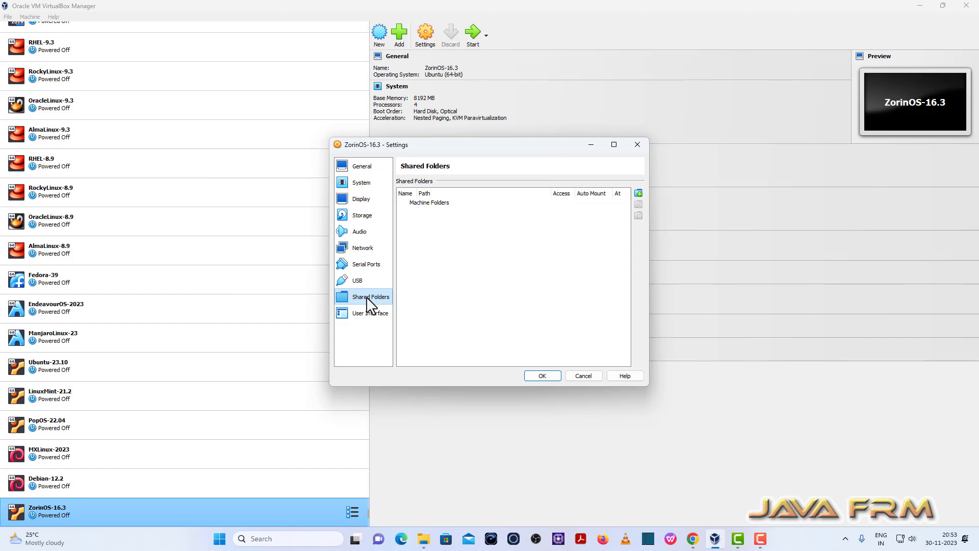
left_click(638, 194)
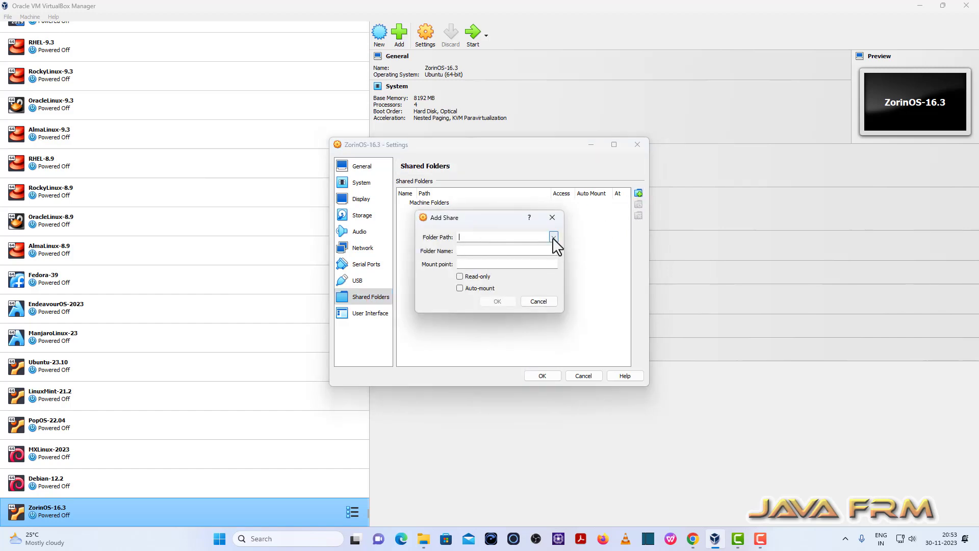
left_click(553, 237)
left_click(467, 257)
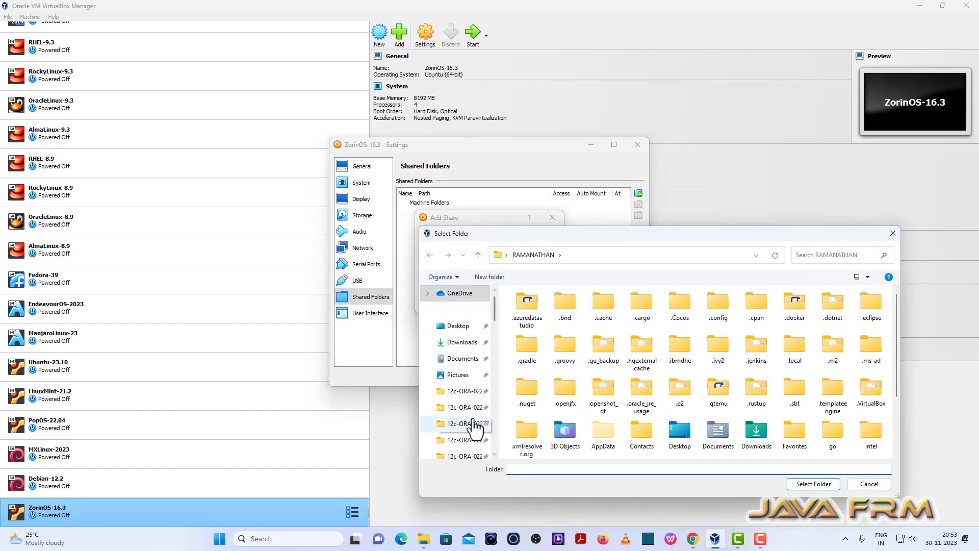
scroll(474, 426, "down", 6)
left_click(465, 407)
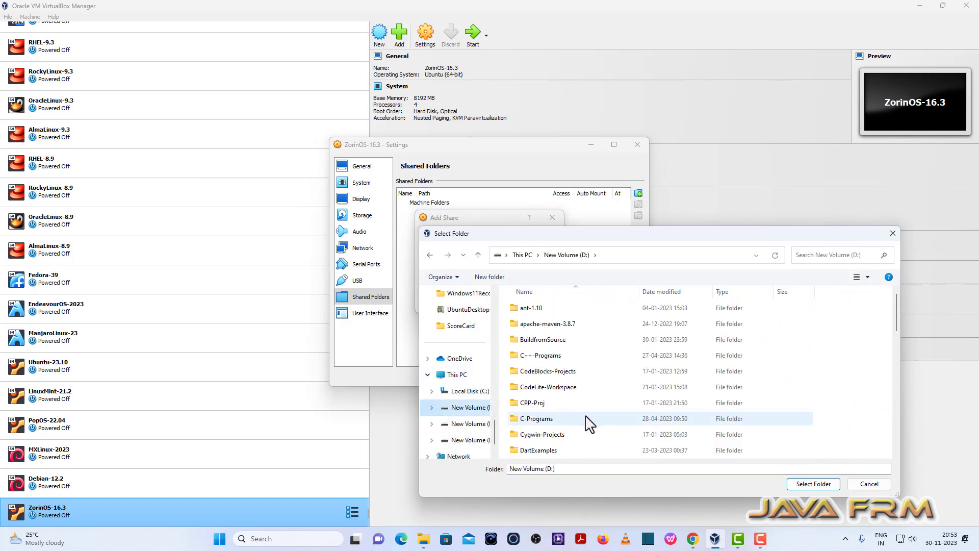
scroll(586, 423, "down", 4)
left_click(550, 419)
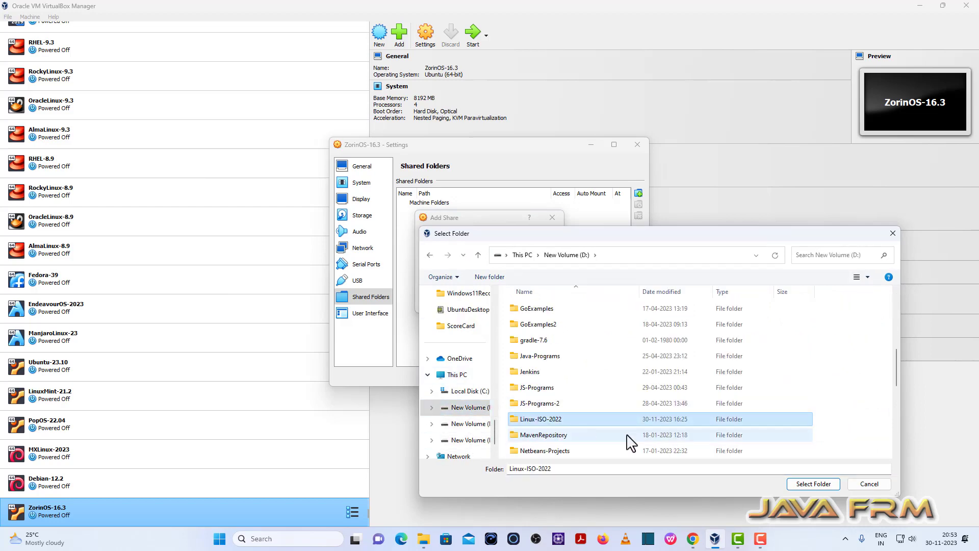
left_click(810, 485)
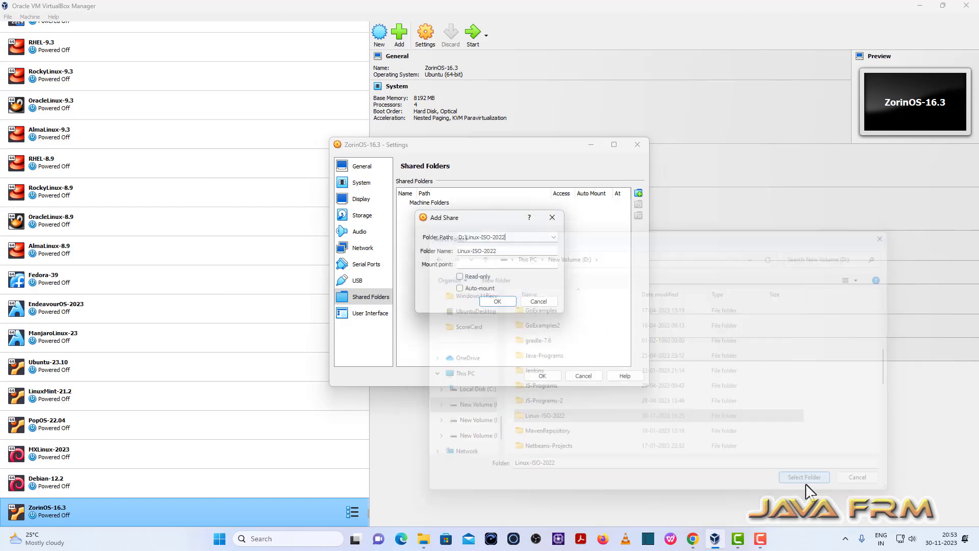
left_click(468, 289)
left_click(502, 304)
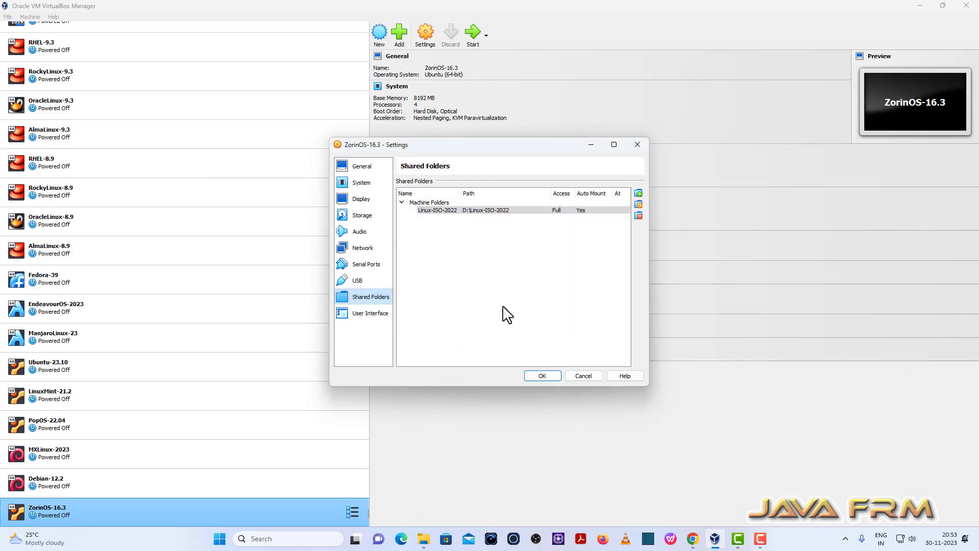
left_click(551, 375)
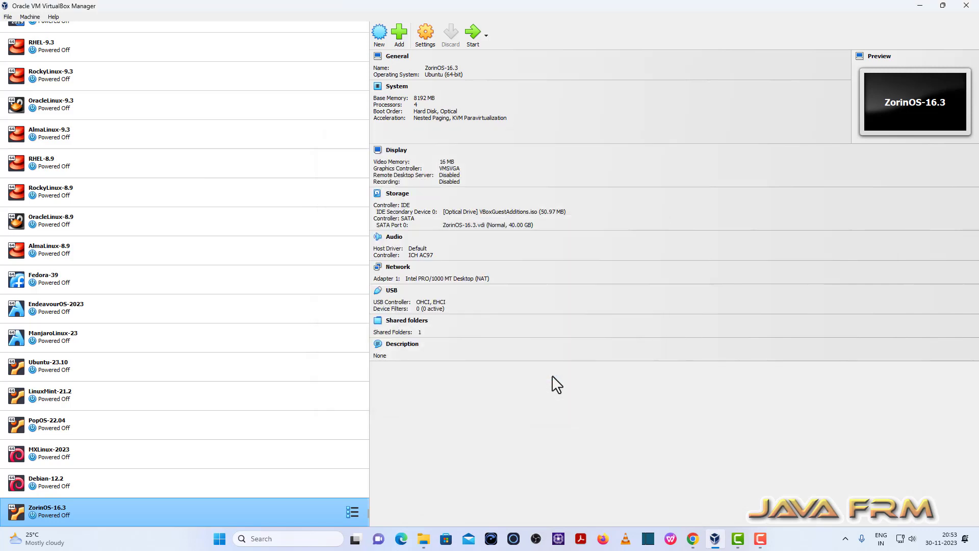
Boot ZorinOS-16.3 and open a maximized Terminal with enlarged text
left_click(473, 34)
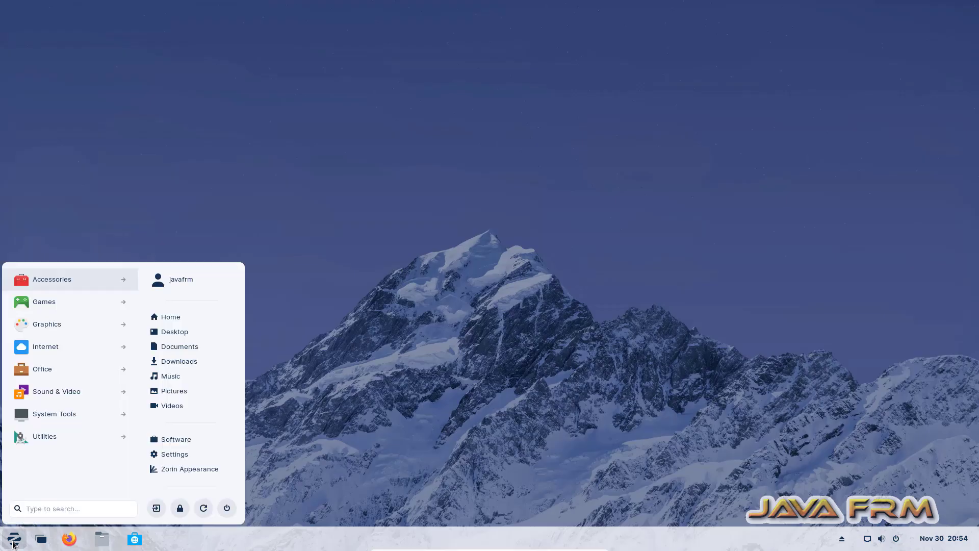
type("ter")
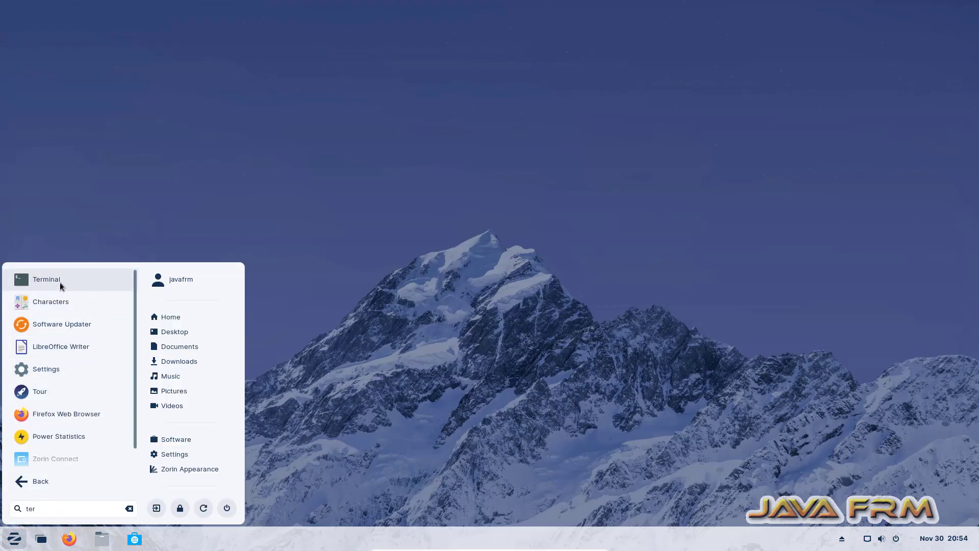
left_click(59, 281)
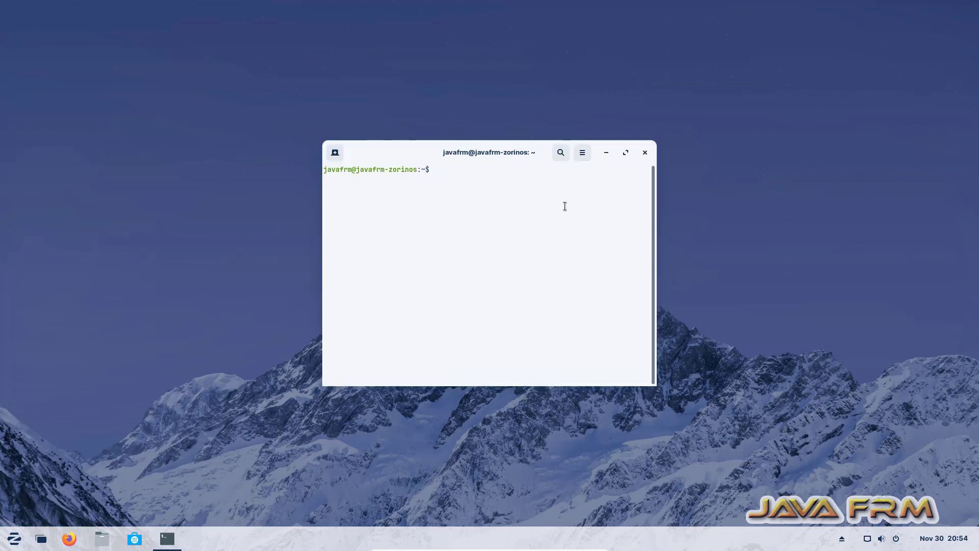
double_click(409, 151)
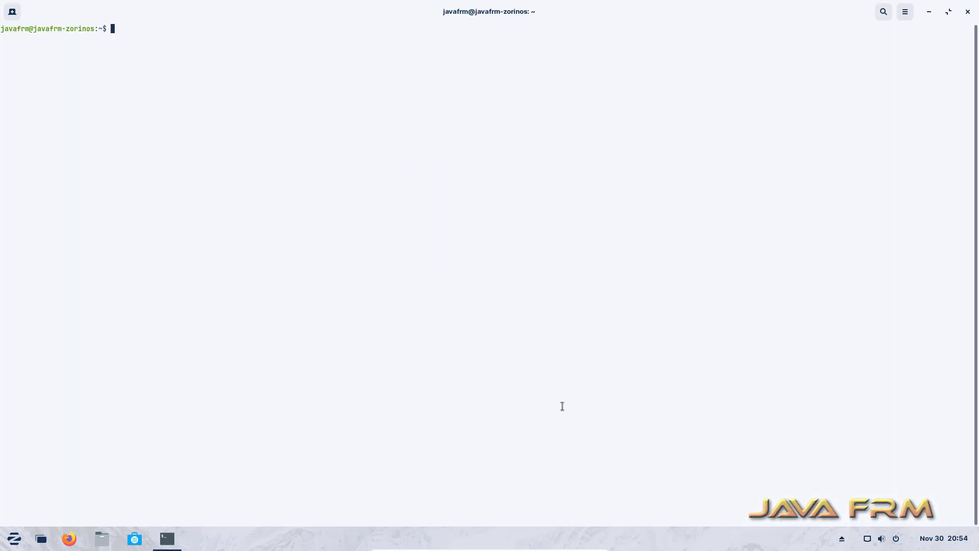
key("ctrl+plus")
key("ctrl+plus")
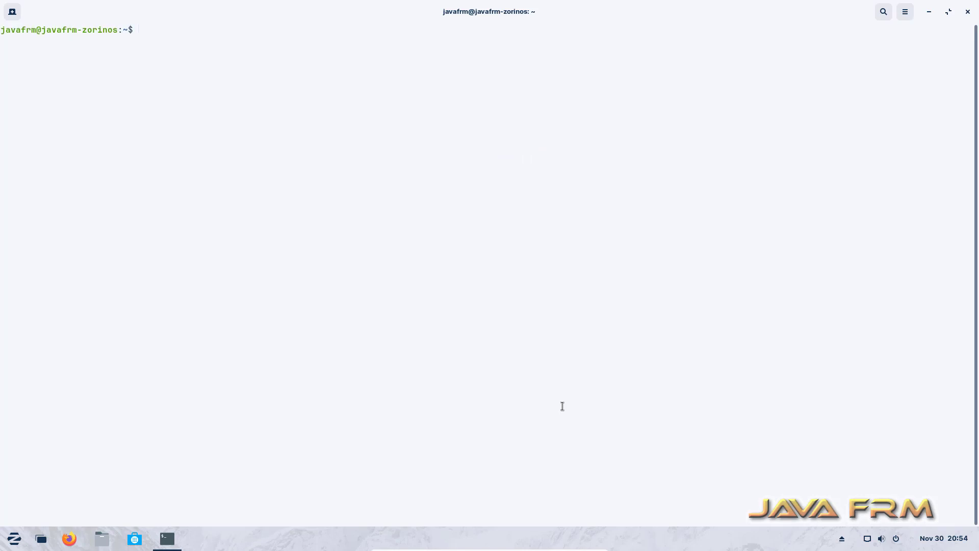
Run df -kh and free -m to check the mounted share and memory
type("df -kh")
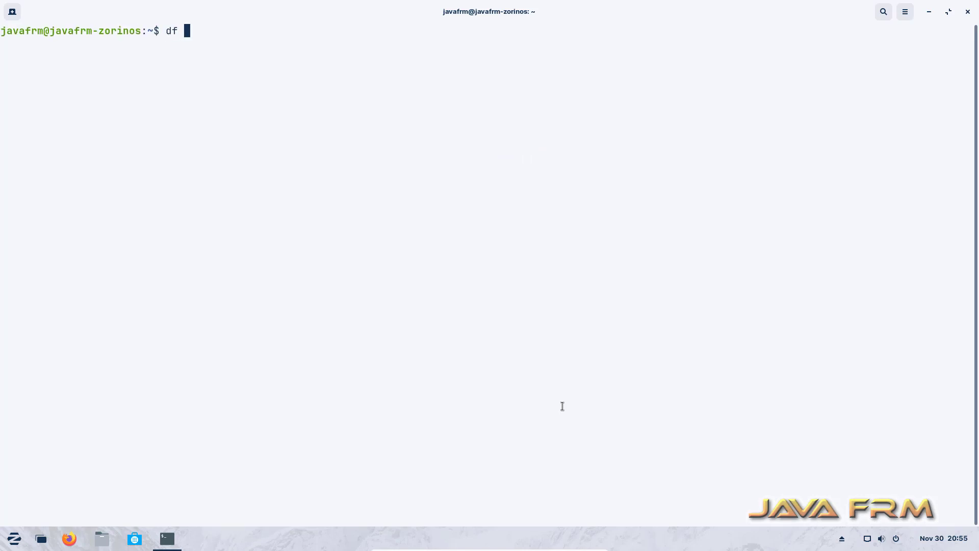
key("Return")
key("Return")
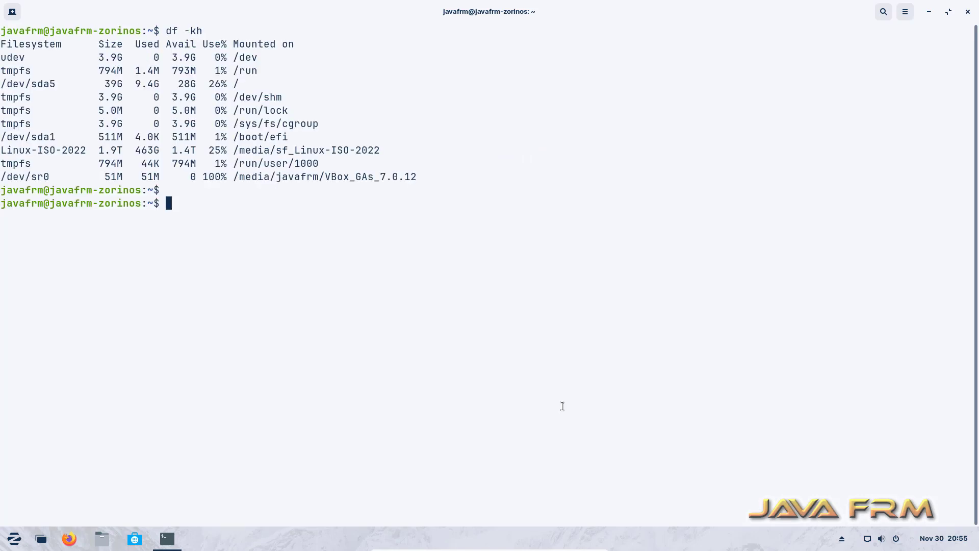
type("free -m")
key("Return")
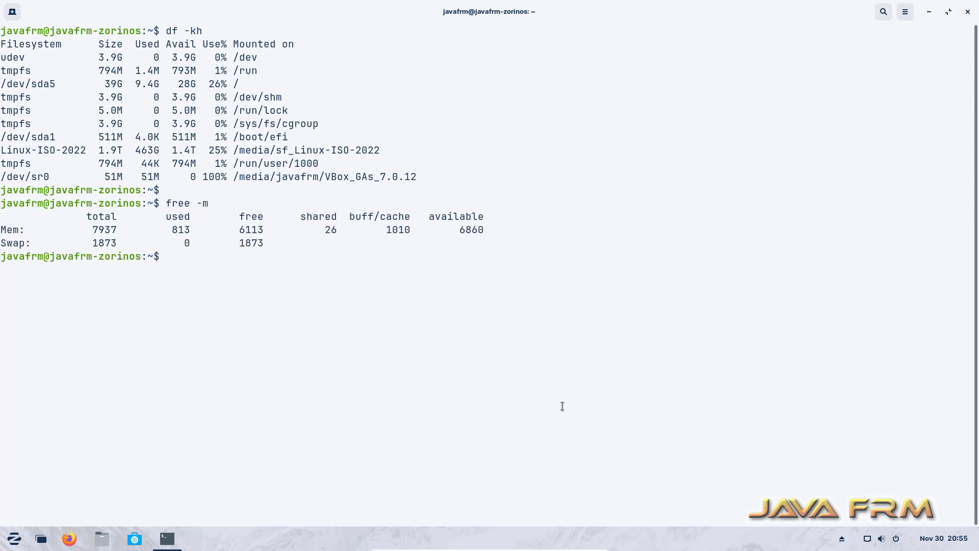
key("Return")
type("cat /et")
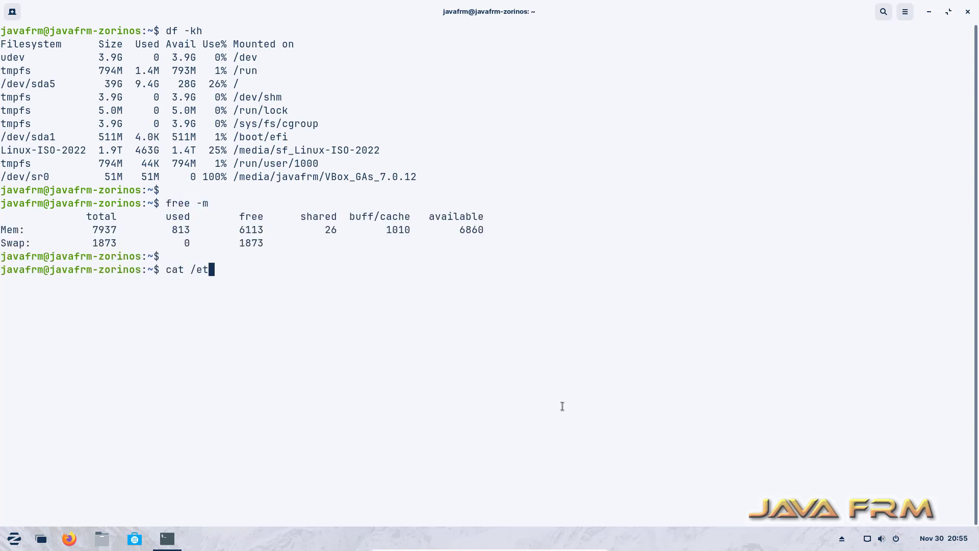
type("c/z")
key("Tab")
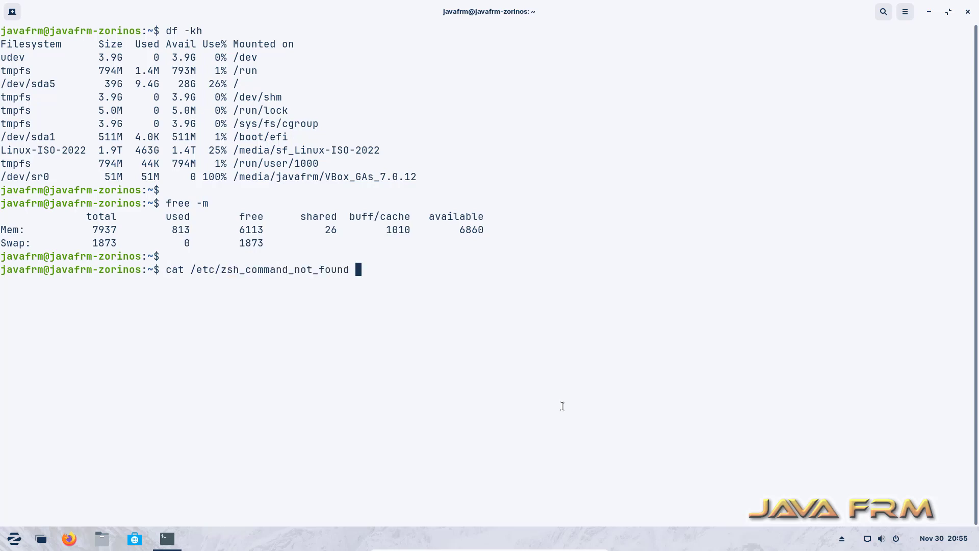
key("BackSpace")
key("BackSpace")
key("BackSpace")
key("BackSpace")
key("BackSpace")
key("BackSpace")
key("BackSpace")
key("BackSpace")
key("BackSpace")
key("BackSpace")
key("BackSpace")
key("BackSpace")
key("BackSpace")
key("BackSpace")
key("BackSpace")
key("BackSpace")
key("BackSpace")
key("BackSpace")
key("BackSpace")
key("BackSpace")
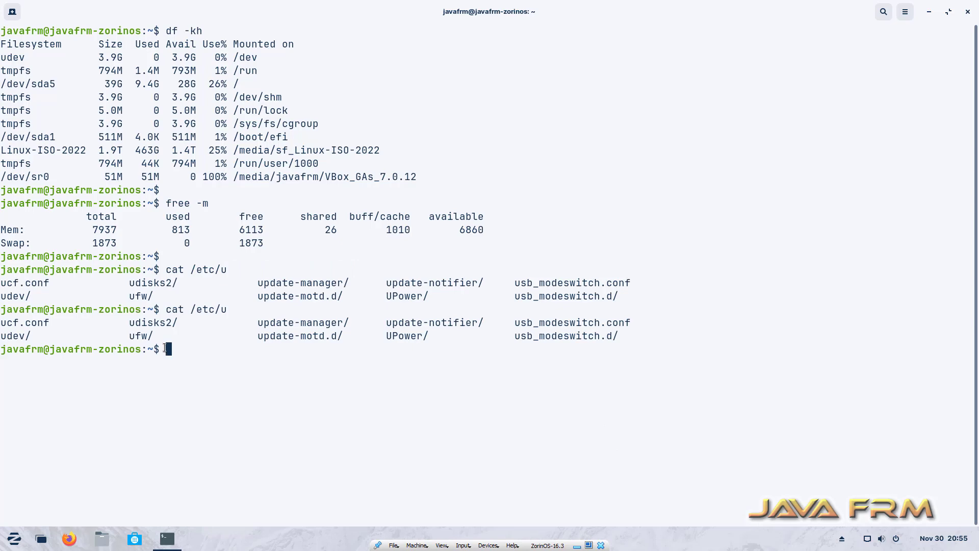
Select the terminal output and copy it to the clipboard
left_click_drag(165, 350, 2, 26)
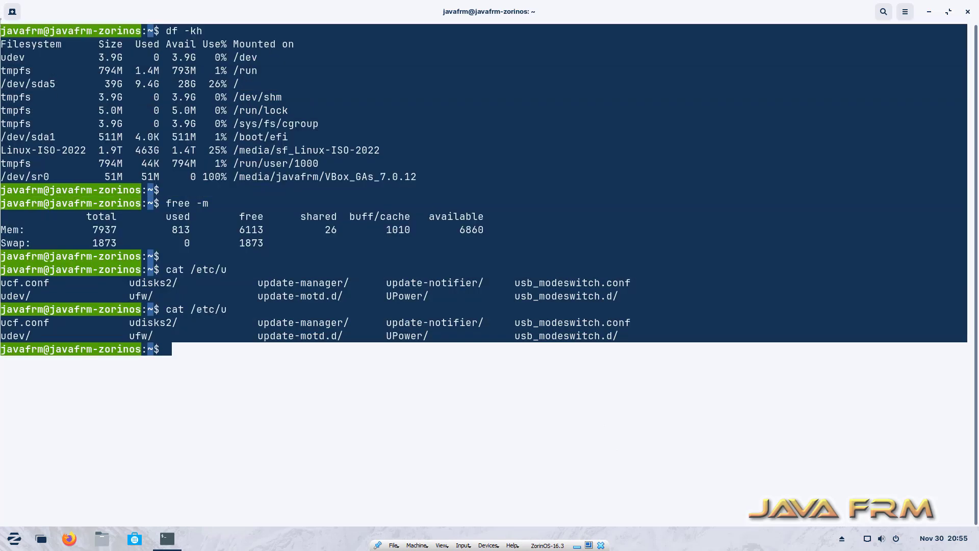
right_click(62, 80)
left_click(86, 91)
Paste the copied terminal output into a new Notepad tab on the host
left_click(576, 546)
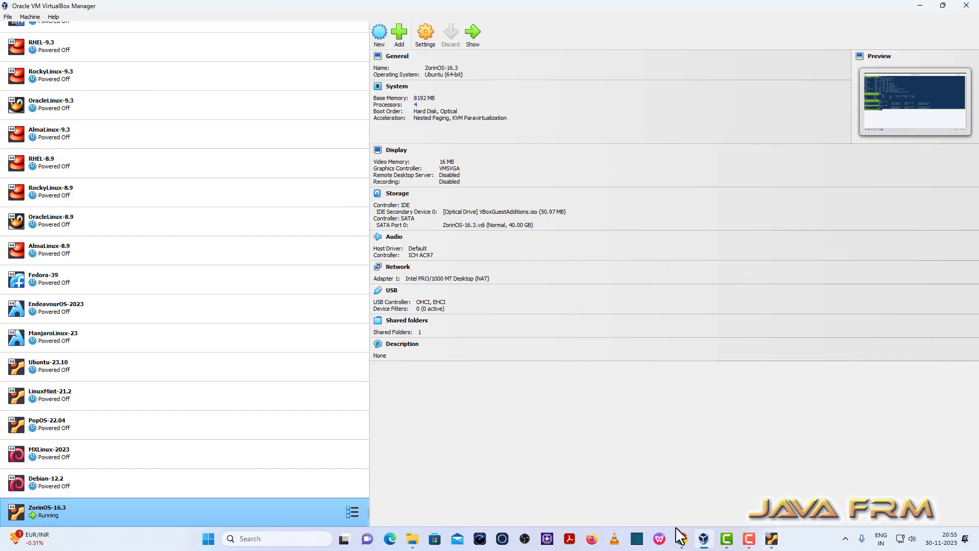
left_click(209, 538)
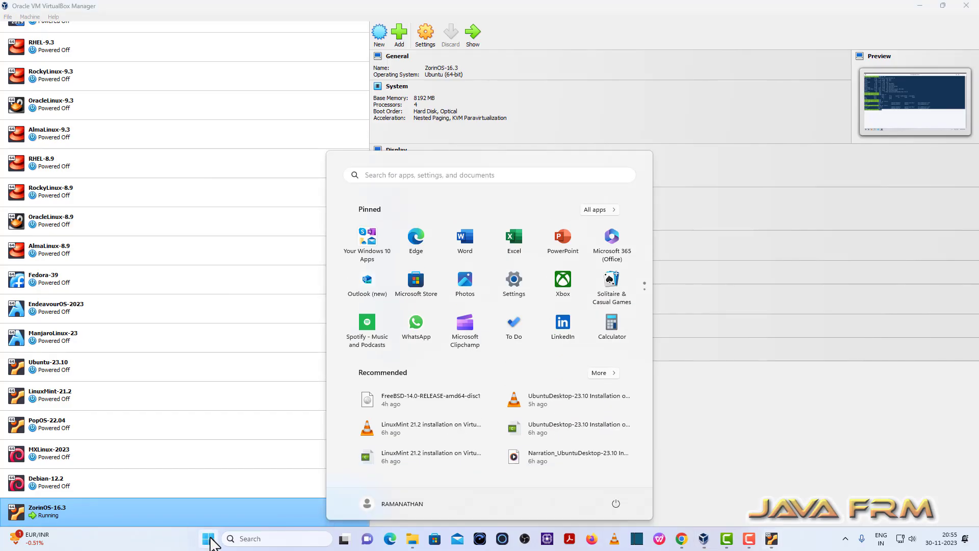
type("no")
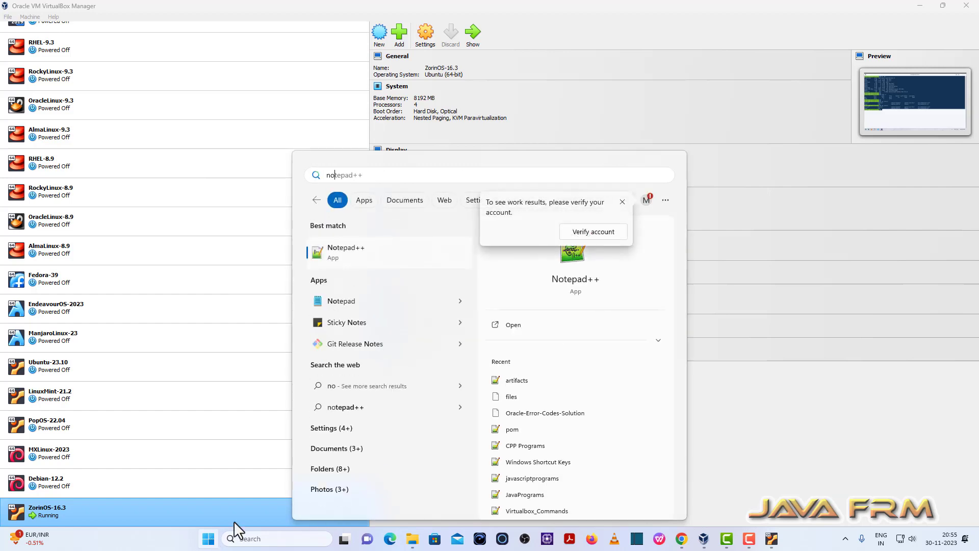
left_click(357, 302)
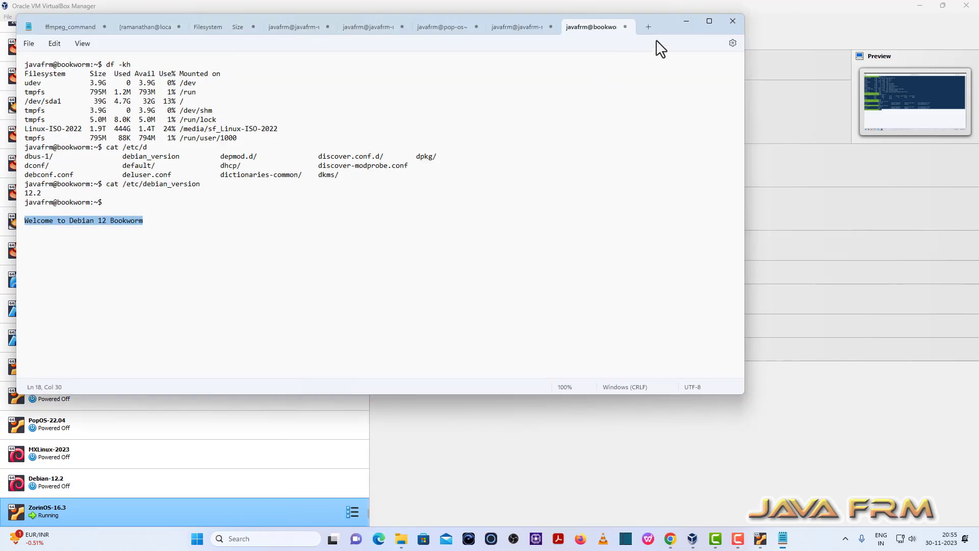
left_click(646, 26)
right_click(284, 138)
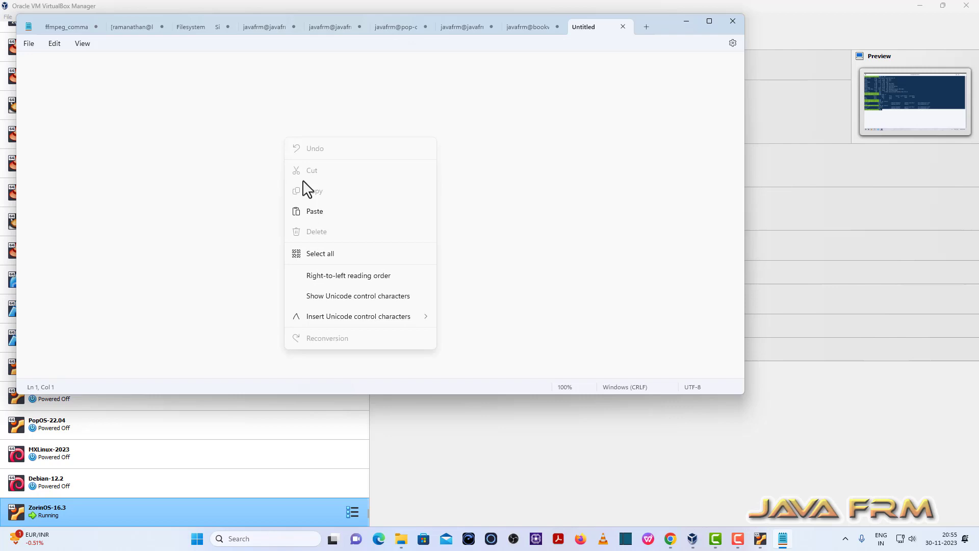
left_click(321, 211)
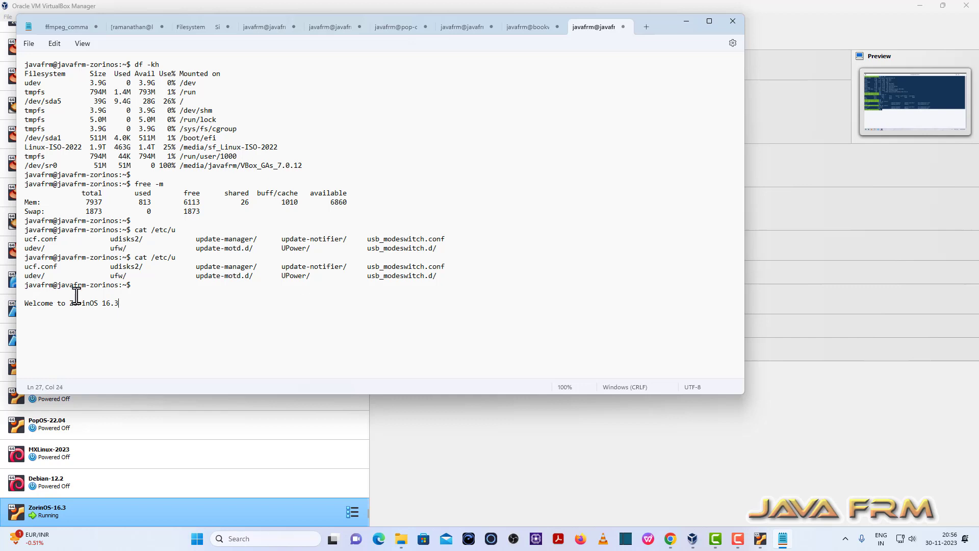
Copy the line 'Welcome to ZorinOS 16.3' and return to the Zorin VM
left_click_drag(131, 304, 23, 304)
right_click(28, 305)
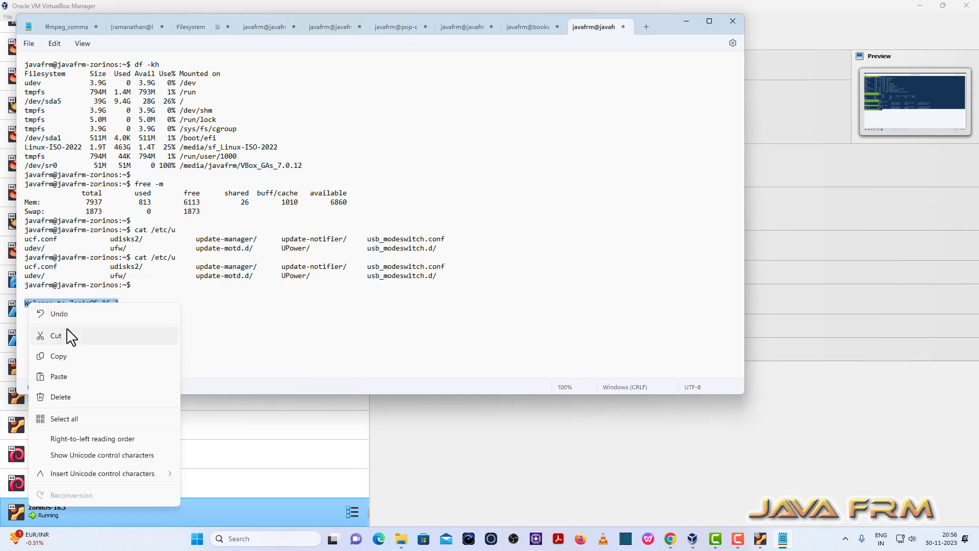
left_click(72, 357)
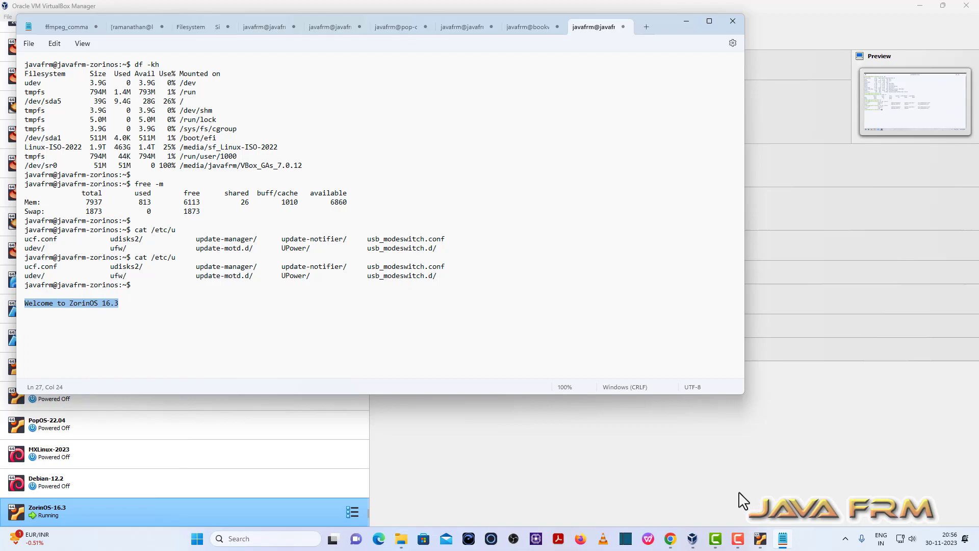
left_click(760, 539)
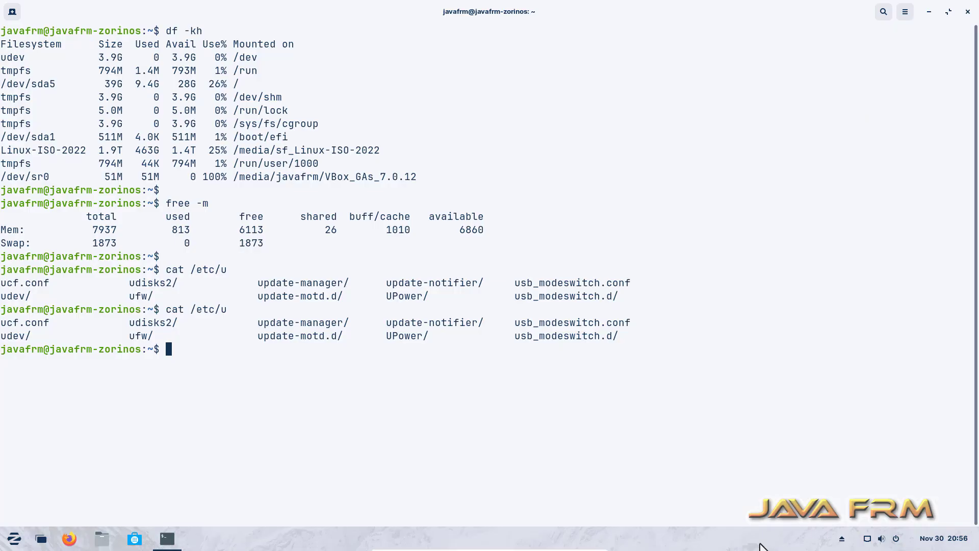
Paste the copied line at the terminal prompt, run it, then close the terminal
right_click(351, 440)
left_click(390, 356)
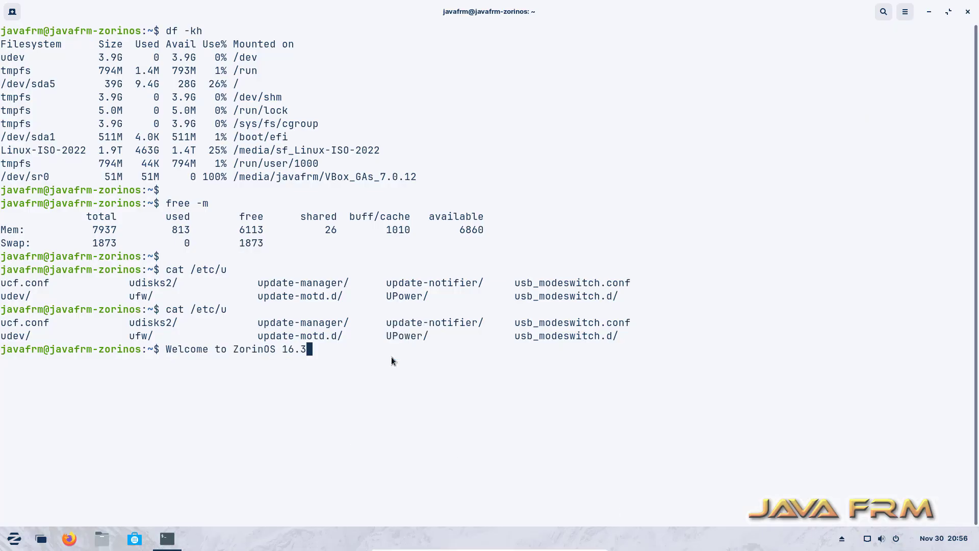
key("Return")
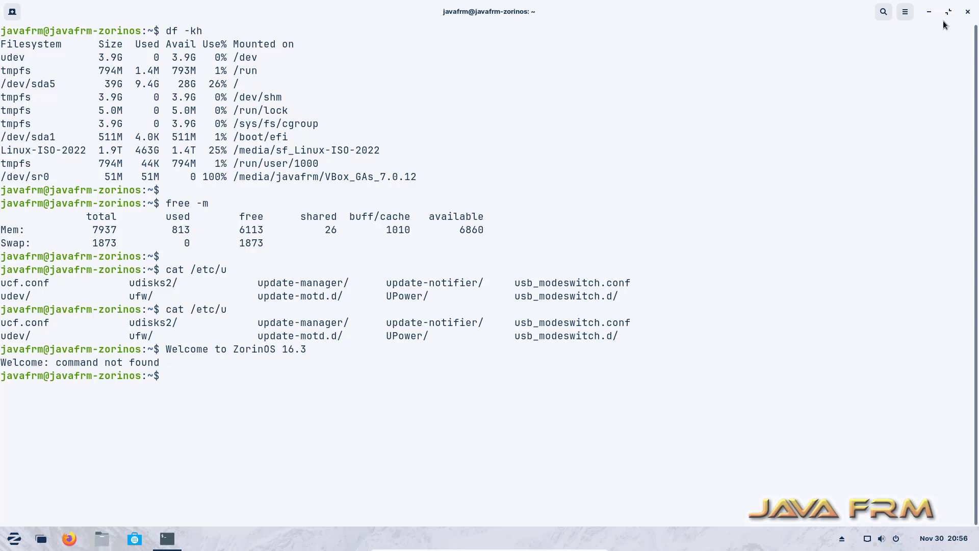
left_click(968, 12)
Open sf_Linux-ISO-2022 in maximized Files, dismiss the permission error, and open a terminal there
left_click(108, 539)
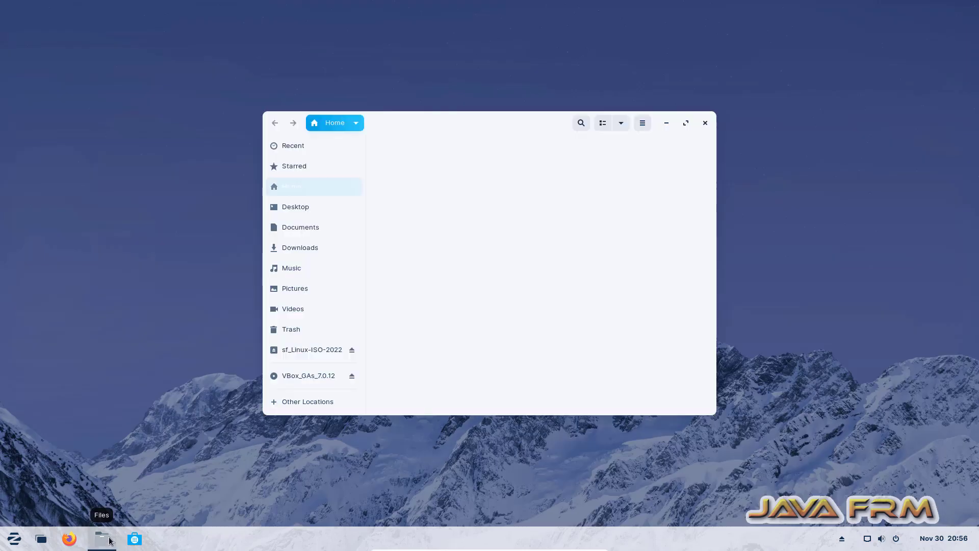
double_click(478, 115)
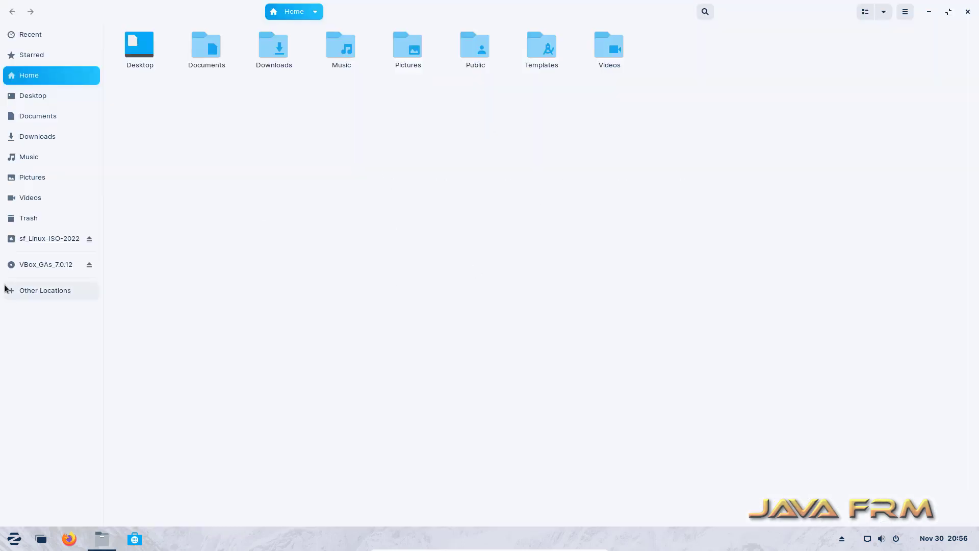
left_click(51, 243)
left_click(536, 301)
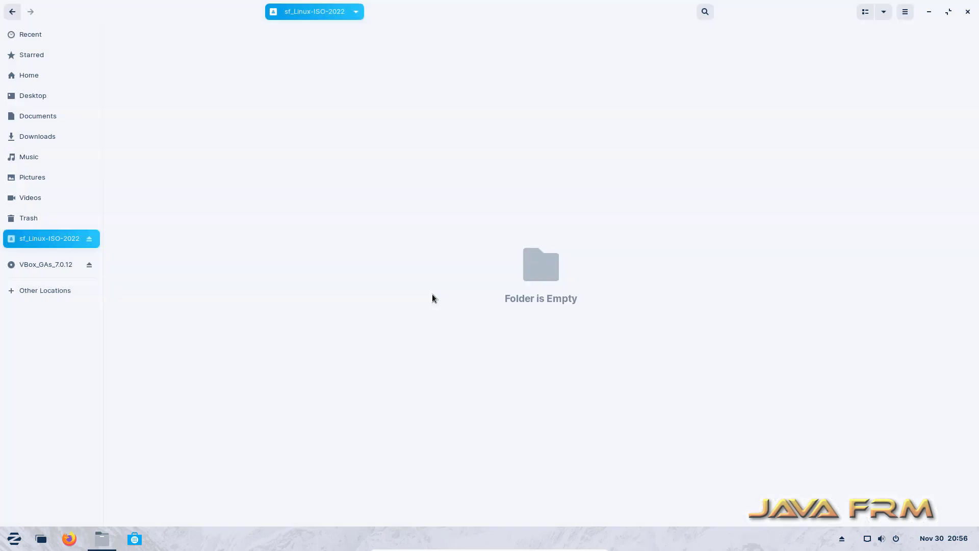
right_click(263, 139)
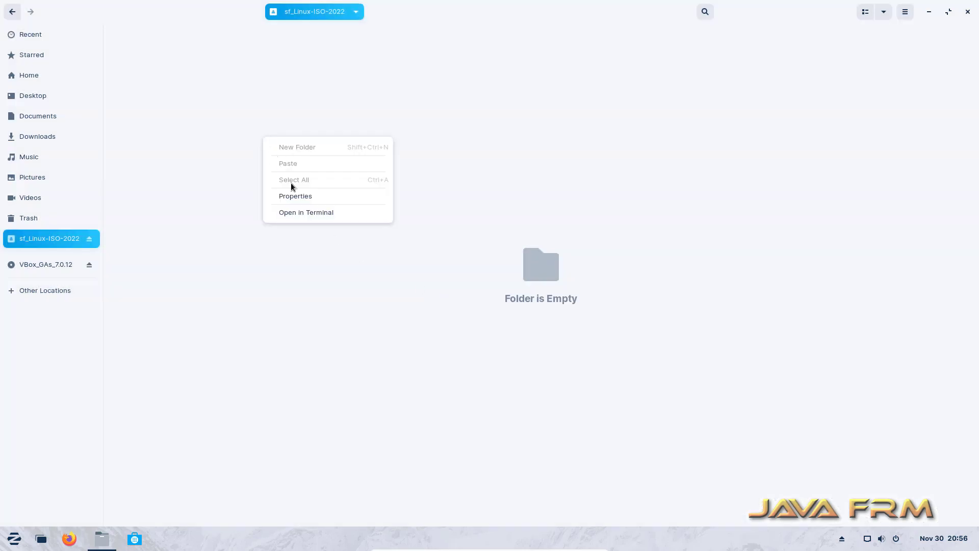
left_click(308, 212)
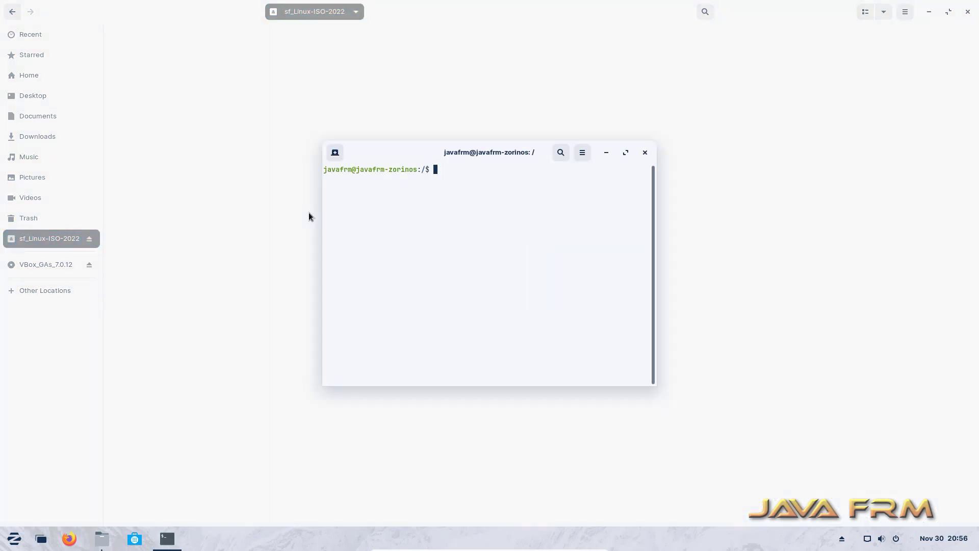
Maximize the terminal, enlarge its text, and become root with sudo su using the account password
double_click(405, 153)
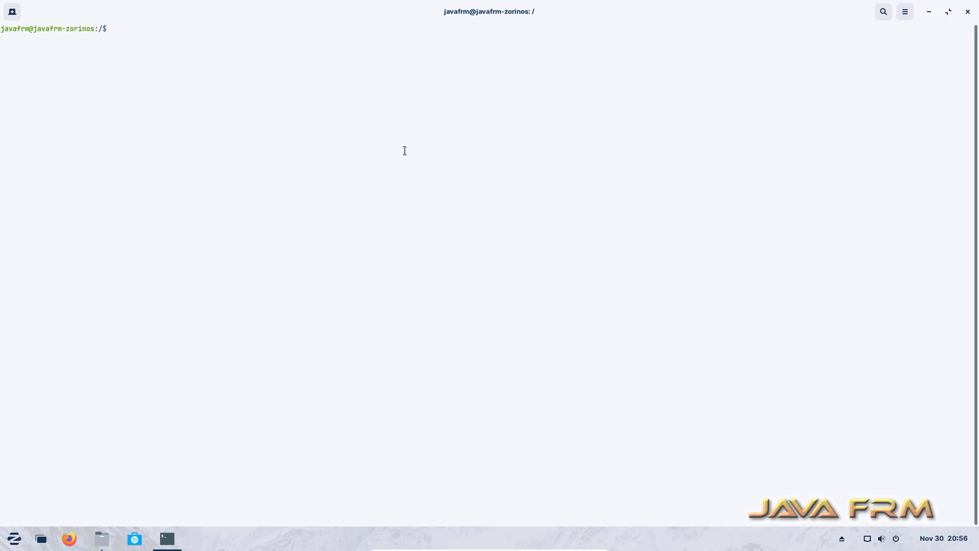
key("ctrl+plus")
key("ctrl+plus")
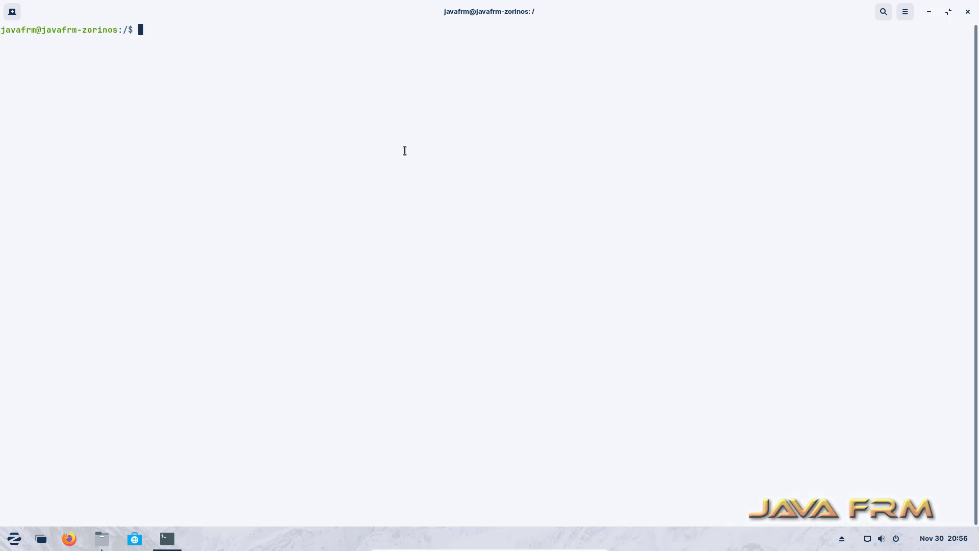
type("sudo ")
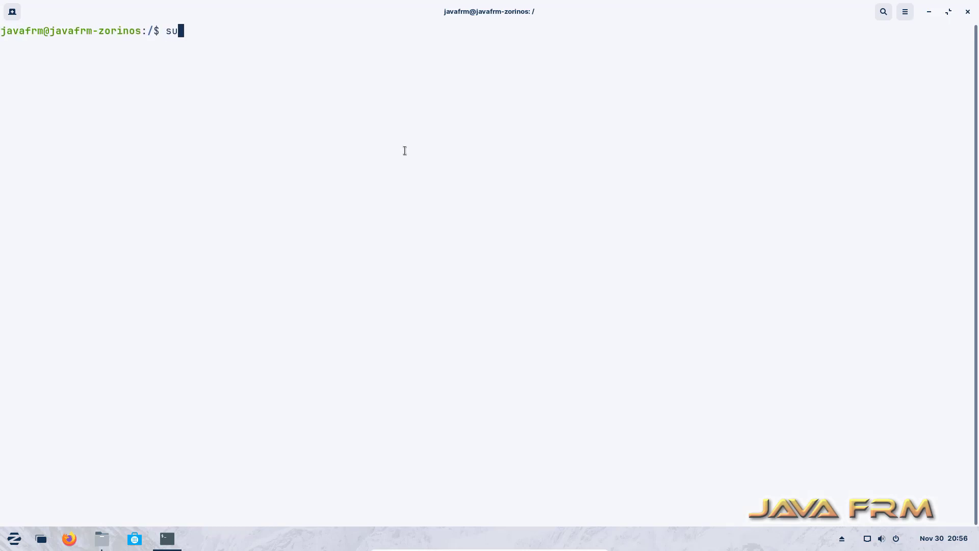
type("su")
key("Return")
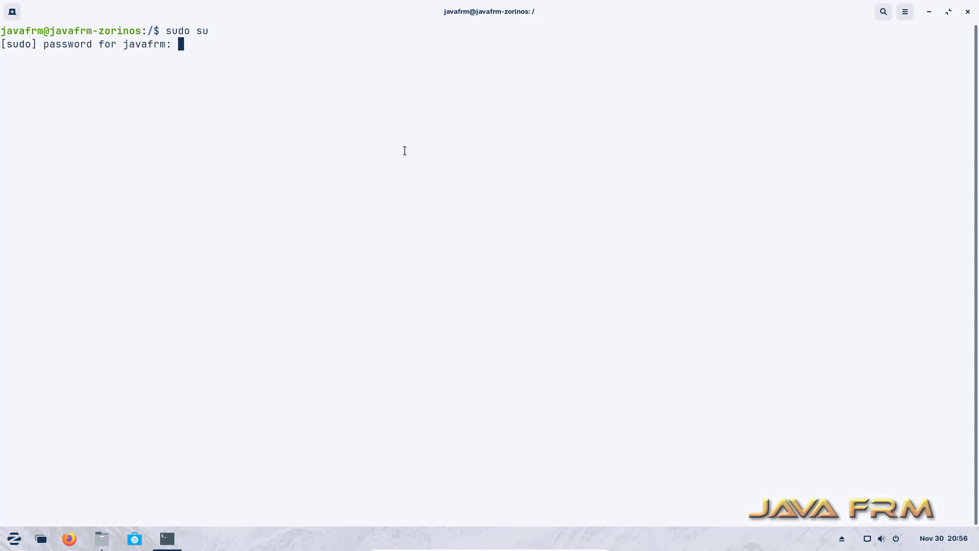
type("**********")
key("Return")
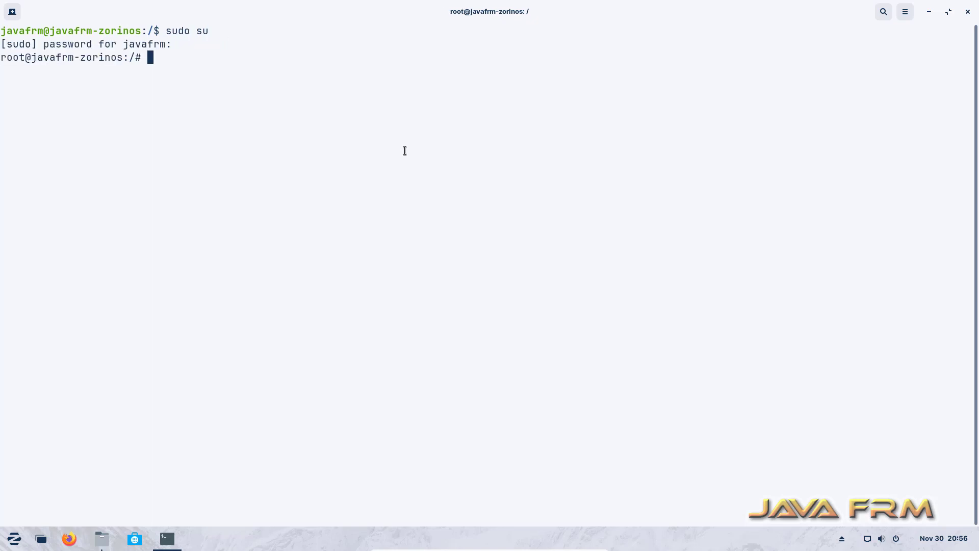
List the current directory, then change into /media and list its contents
type("ls")
key("Return")
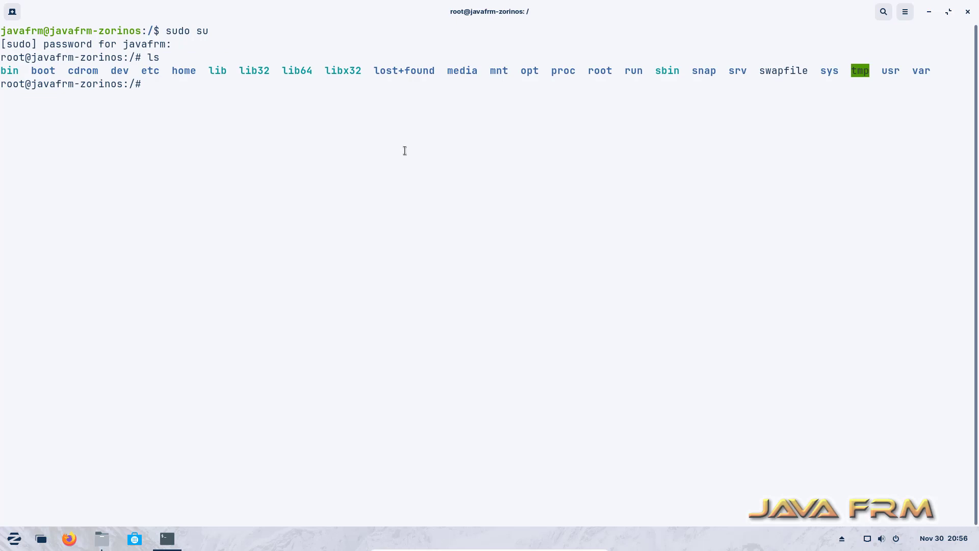
type("cd /me")
key("Tab")
key("Return")
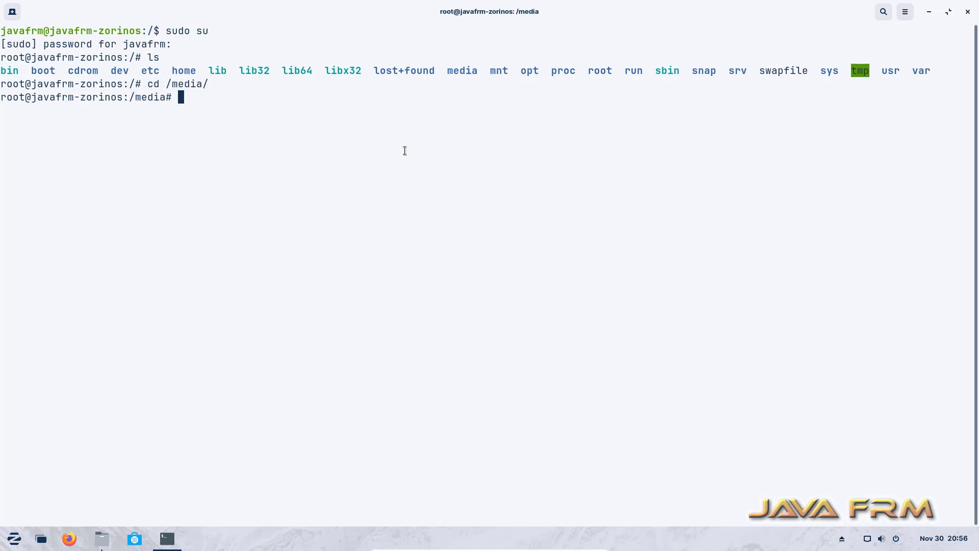
type("ls")
key("Return")
Enter /media/sf_Linux-ISO-2022, list its ISO files, then close the terminal
type("cs")
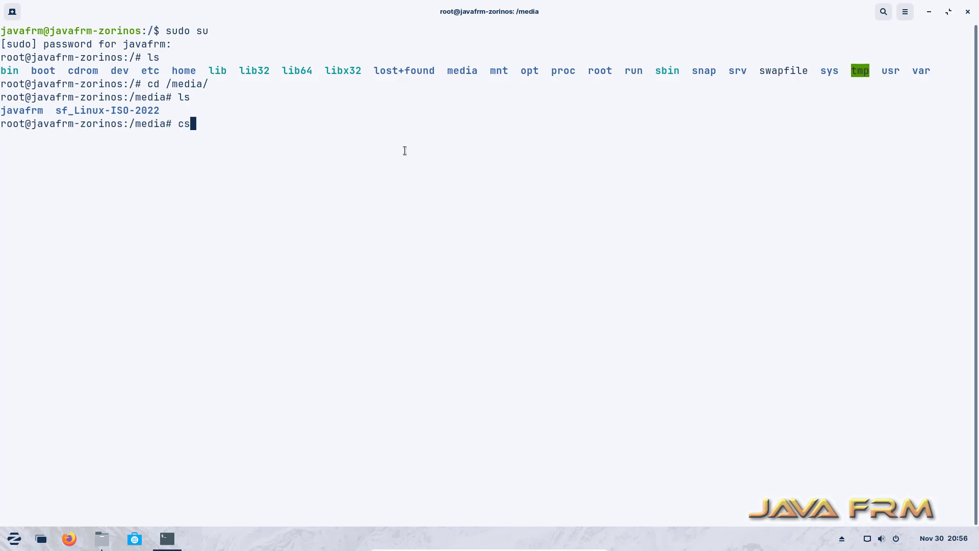
key("BackSpace")
type("d sf")
key("Tab")
key("Return")
type("ls")
key("Return")
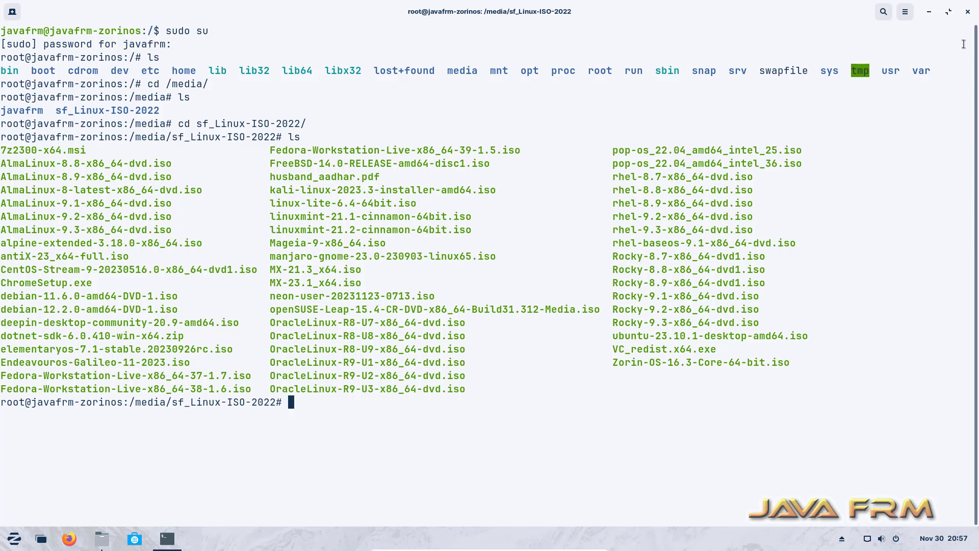
left_click(967, 13)
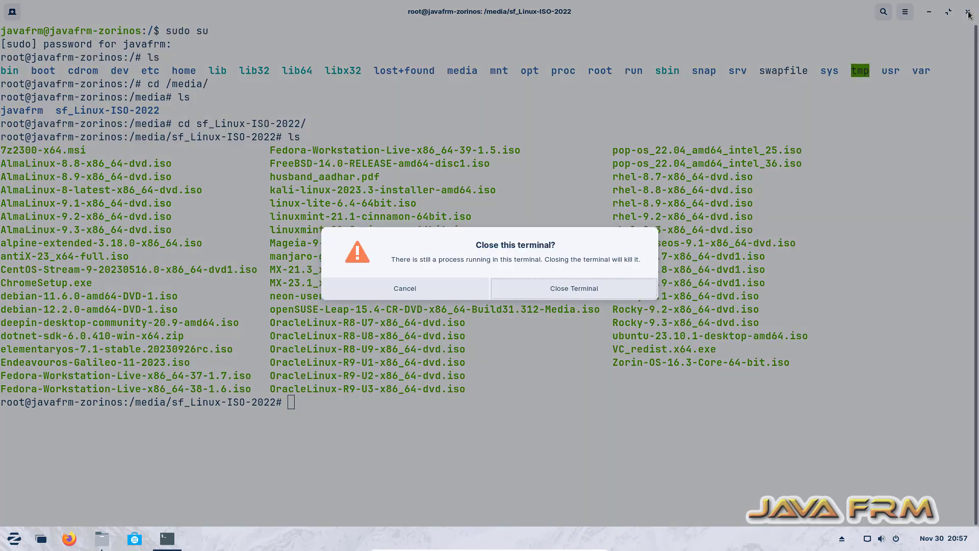
left_click(562, 286)
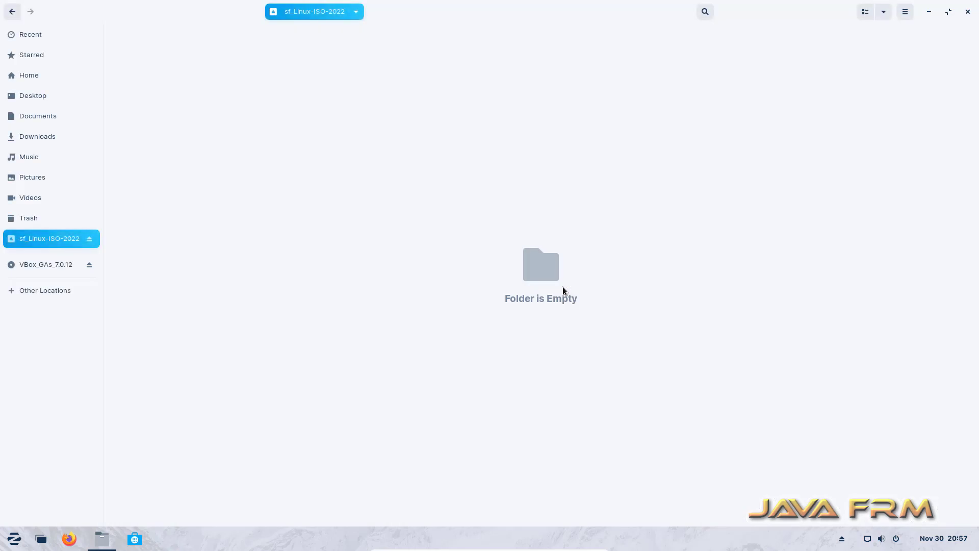
Close the Files window and minimize the Zorin VM to return to the Windows host
left_click(968, 12)
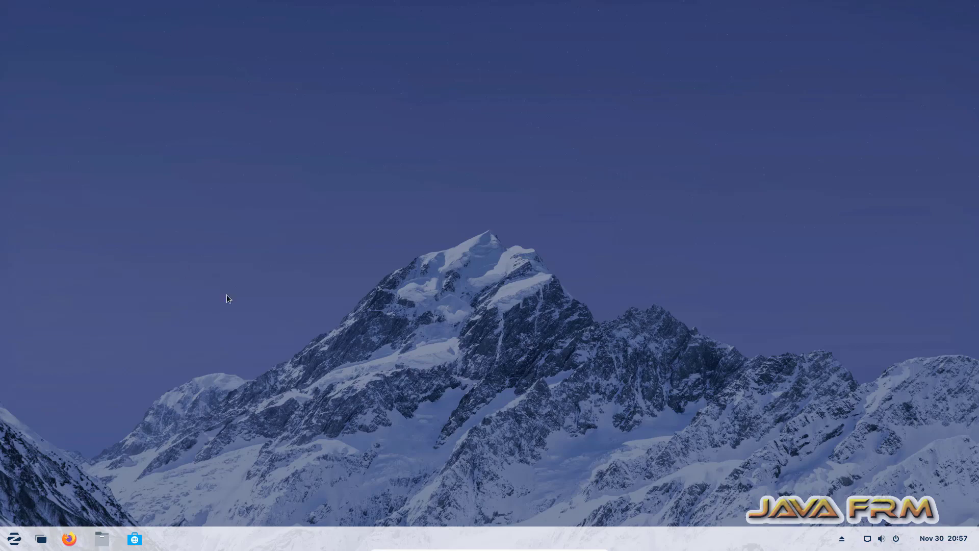
mouse_move(532, 545)
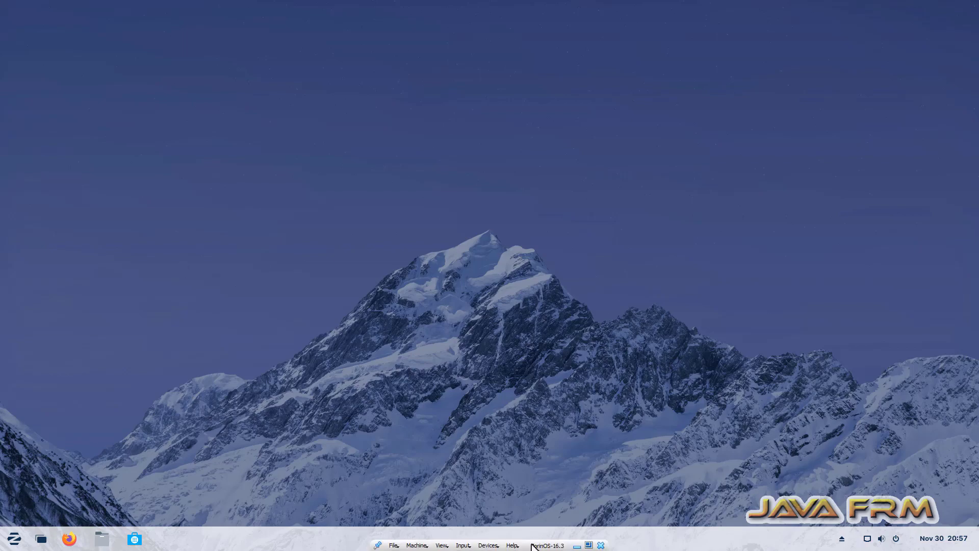
left_click(577, 546)
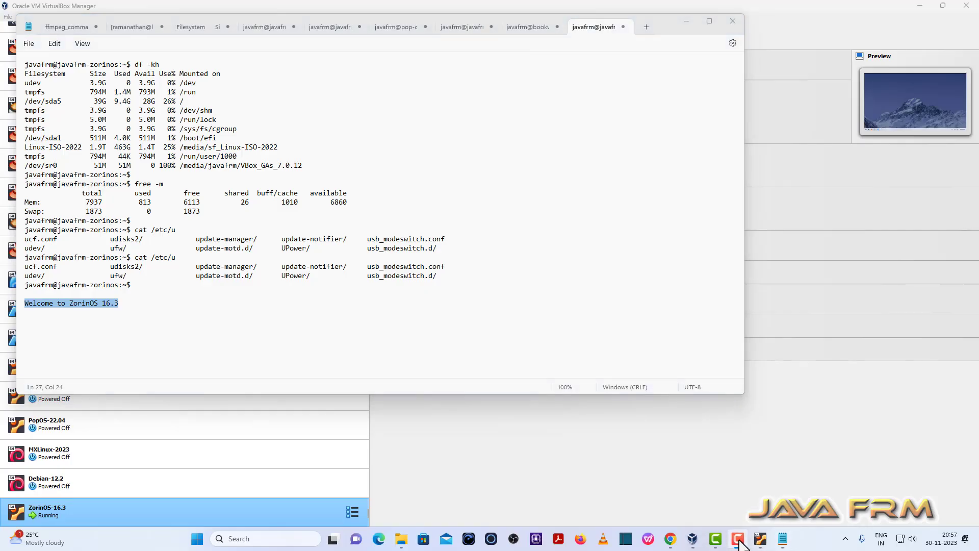